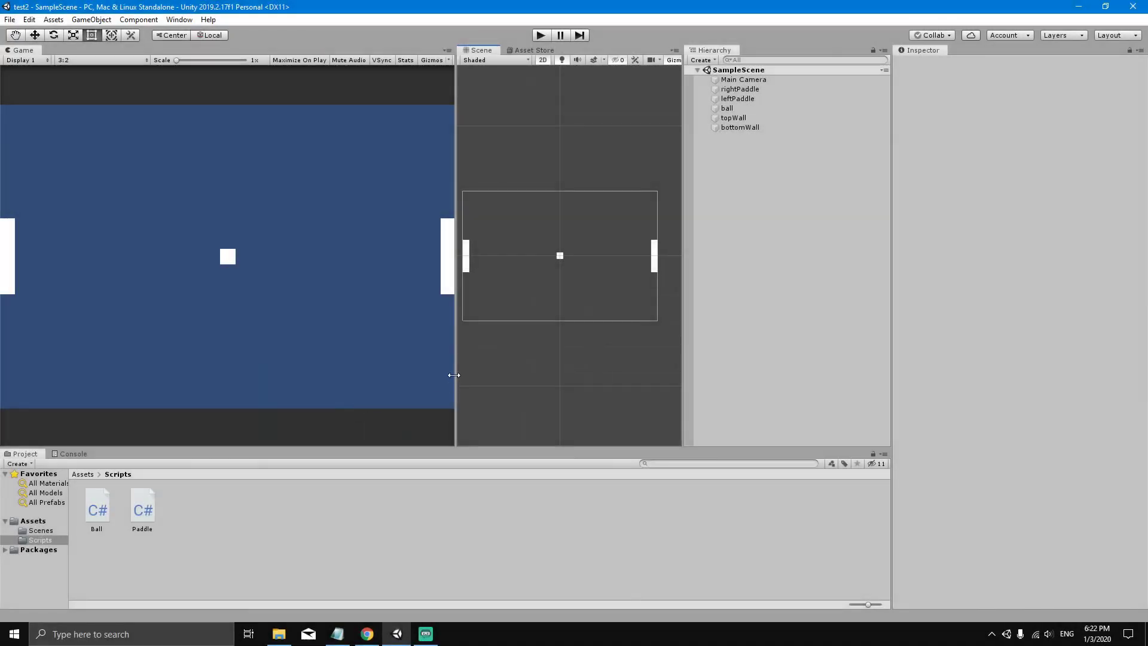
Widen the Game view, start Play mode, and move both paddles with the arrow keys and W/S
drag(454, 375, 513, 332)
click(540, 35)
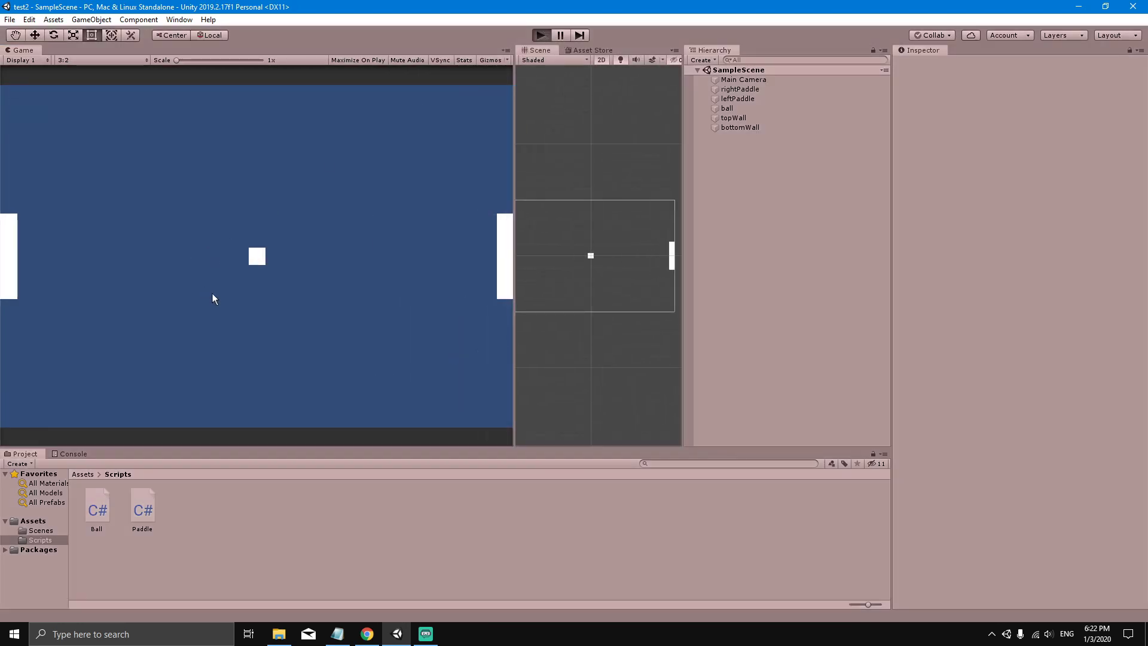
key(Up)
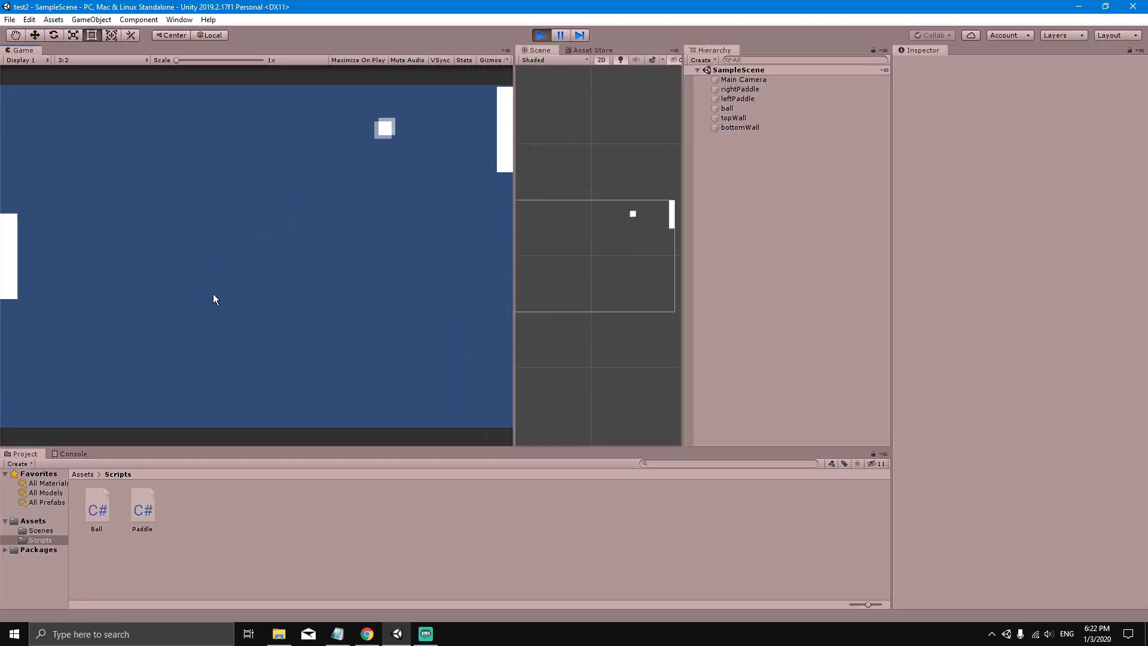
key(Down)
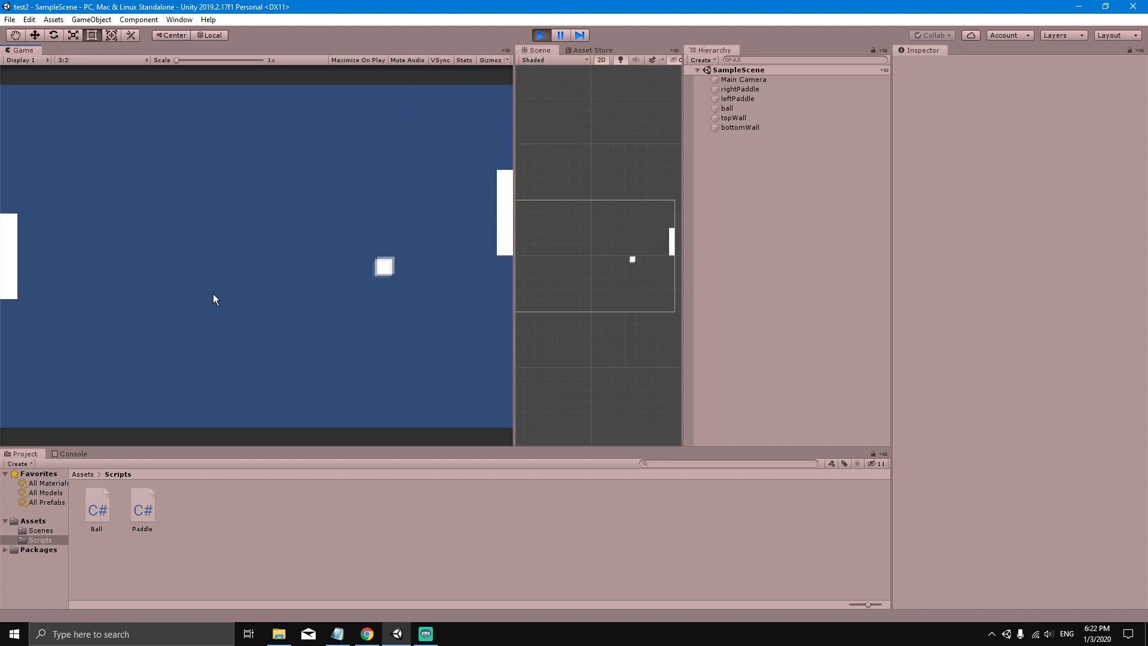
key(s)
key(w)
key(w)
key(s)
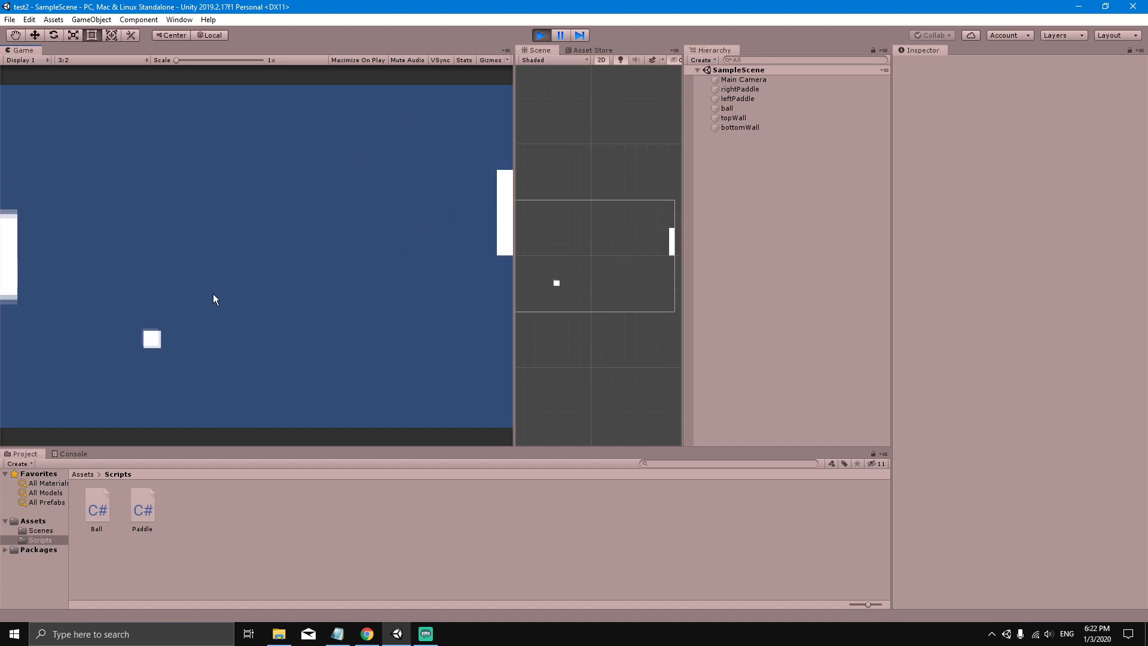
key(w)
key(s)
key(w)
Keep steering both paddles to block the ball, then stop Play mode and minimize the editor
key(Down)
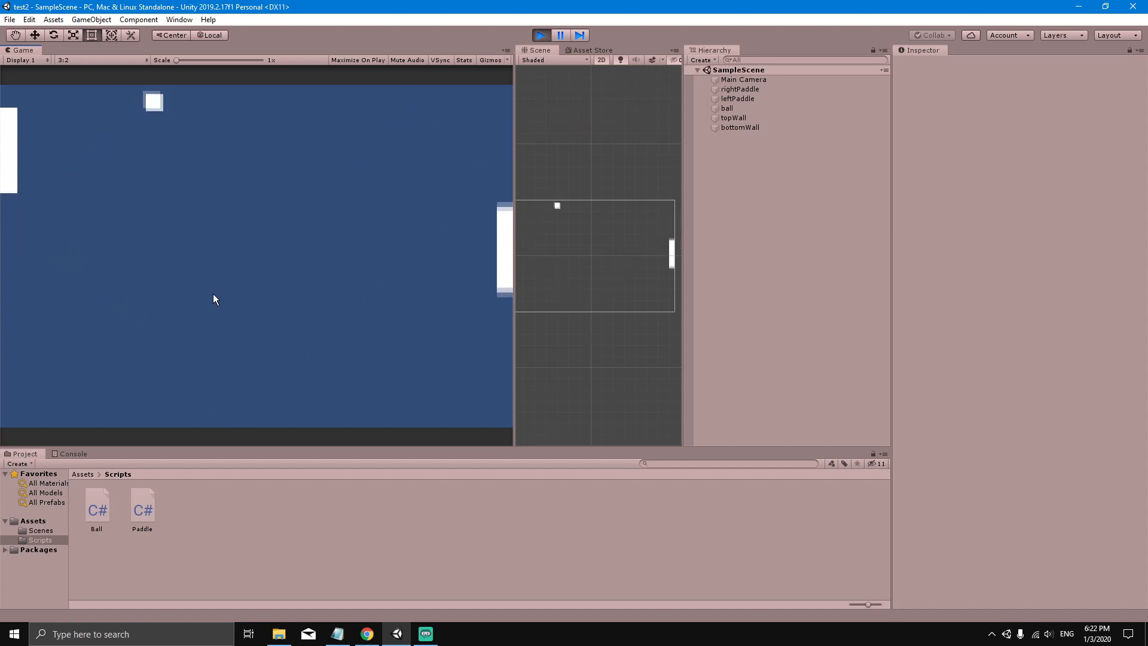
key(Down)
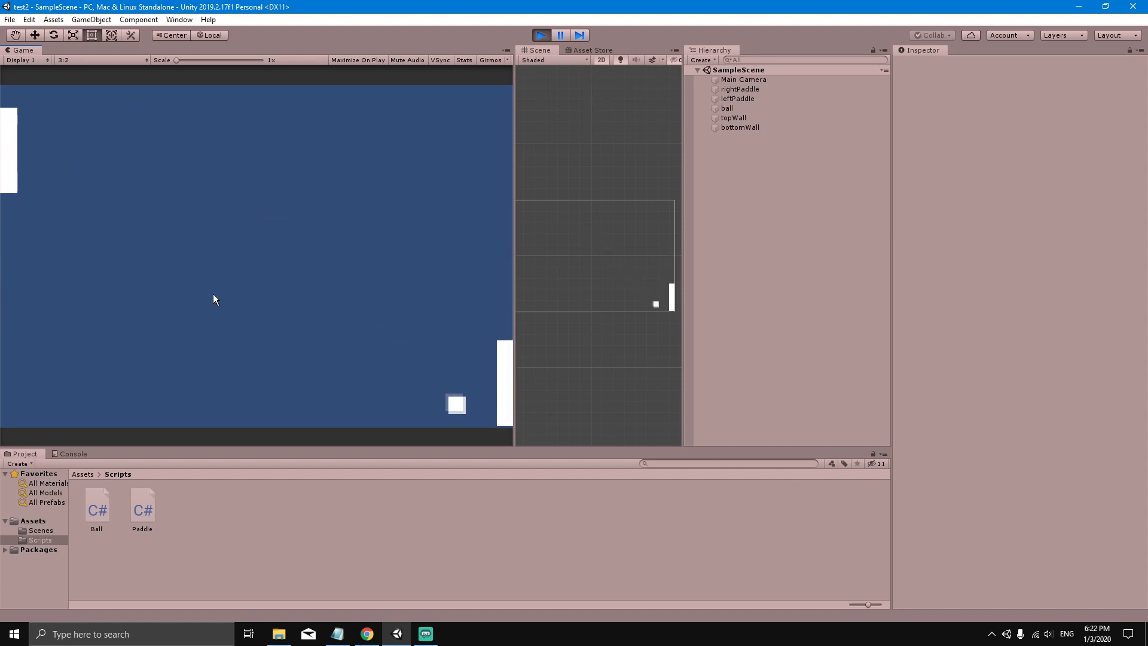
key(Up)
key(s)
key(w)
key(s)
key(s)
key(Down)
key(Up)
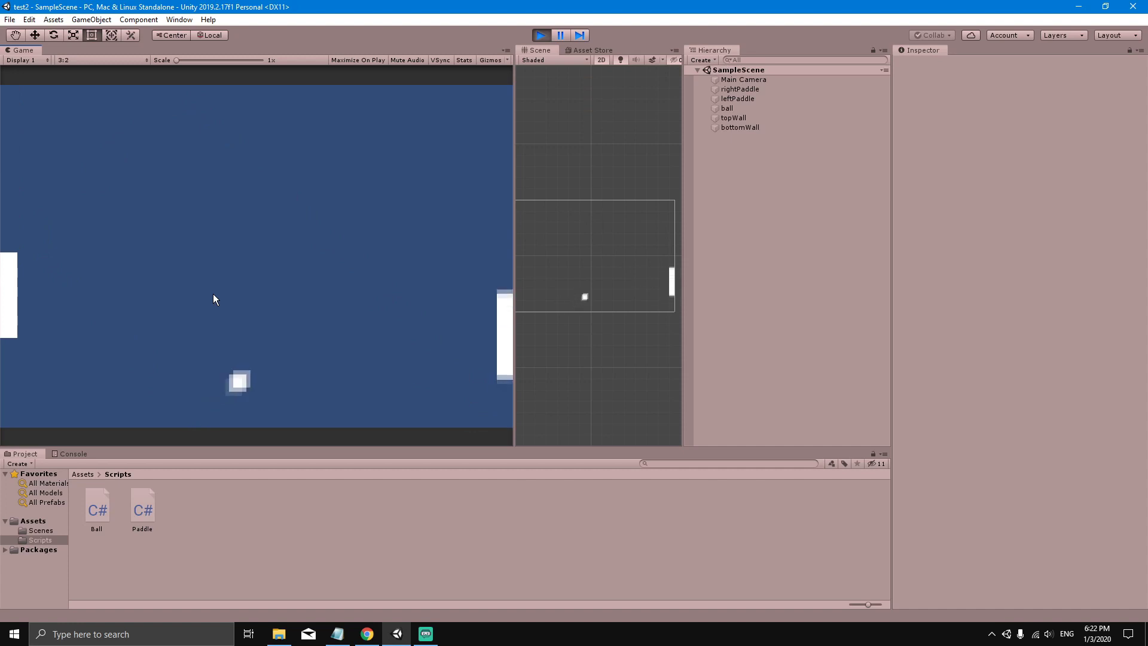
key(w)
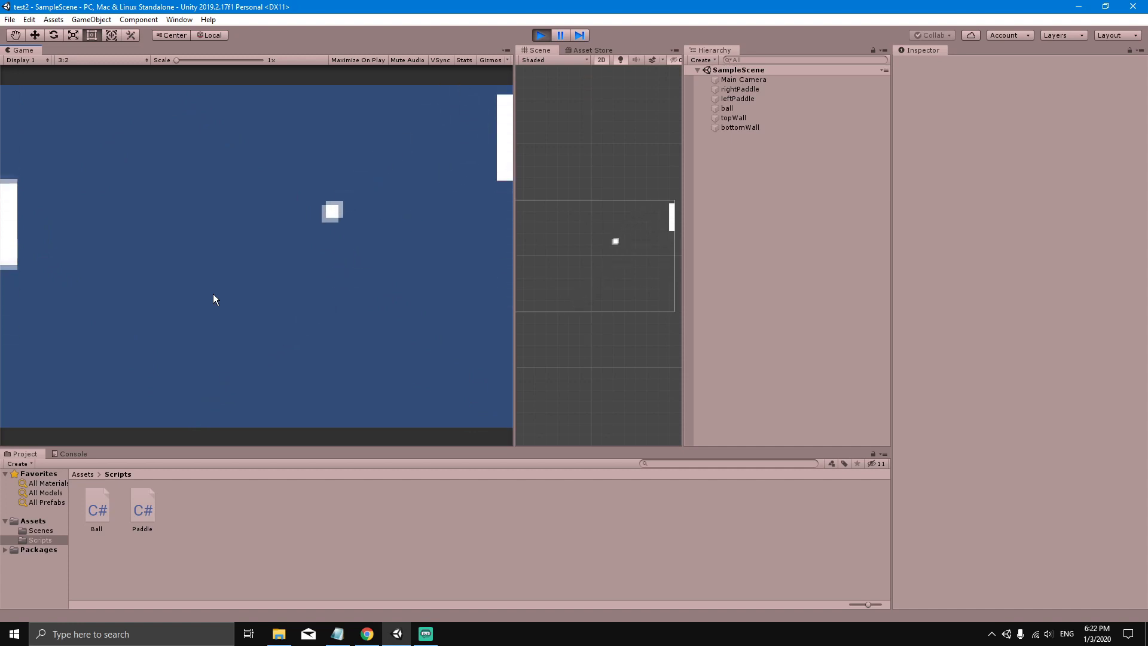
key(s)
click(543, 34)
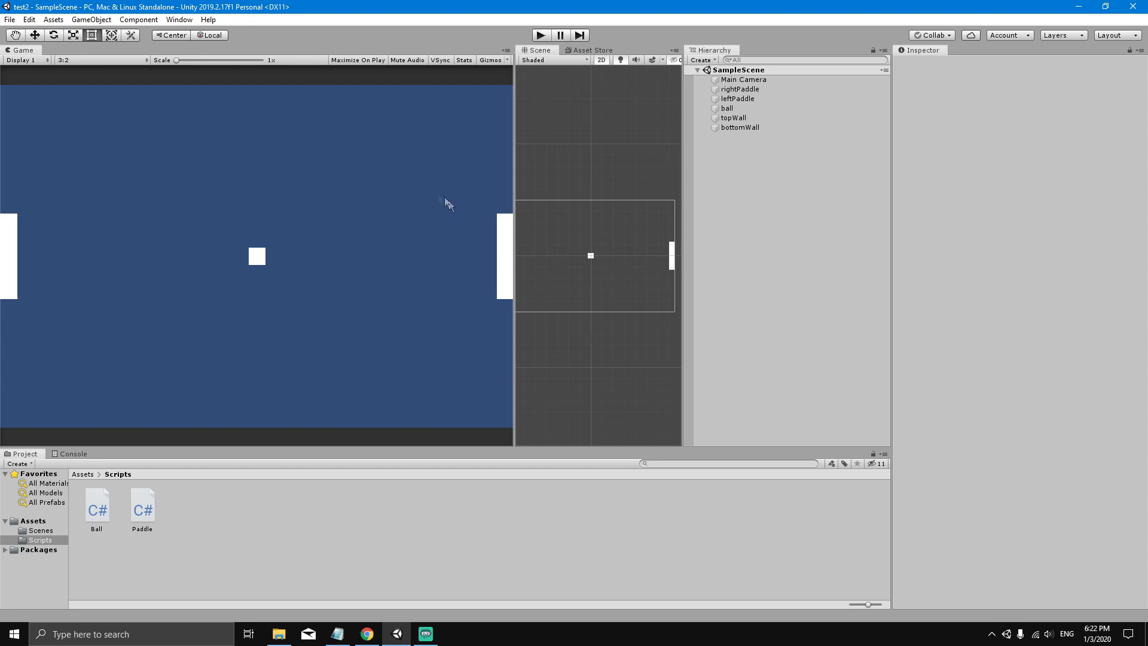
click(1079, 7)
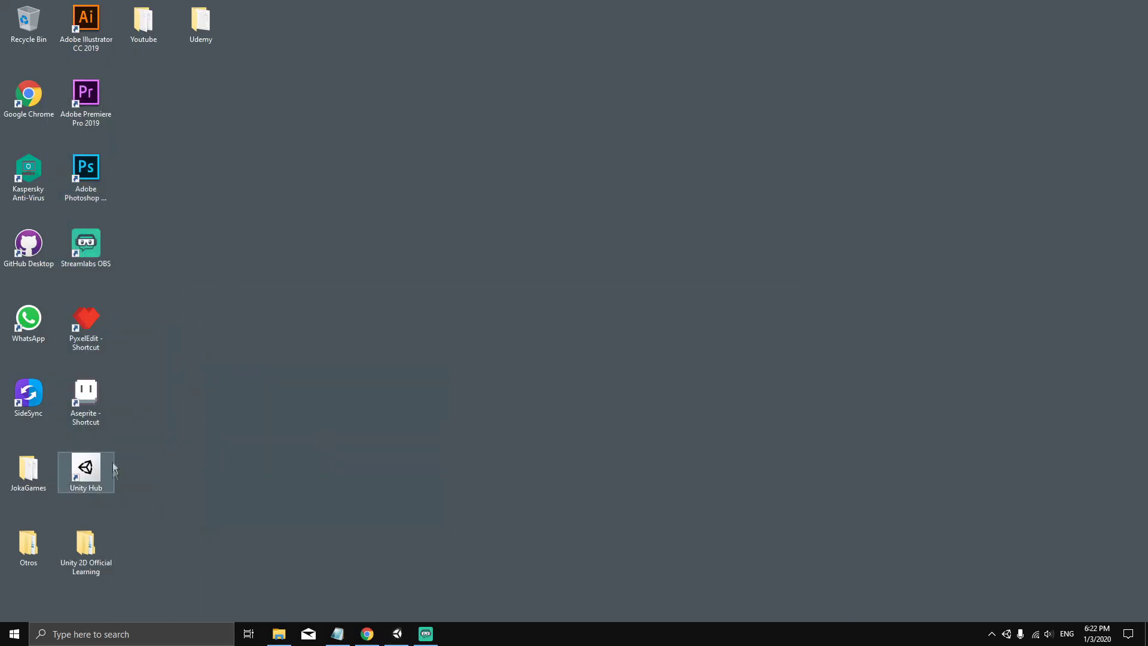
Launch Unity Hub and start a new project from the 2D template
click(91, 472)
double_click(87, 472)
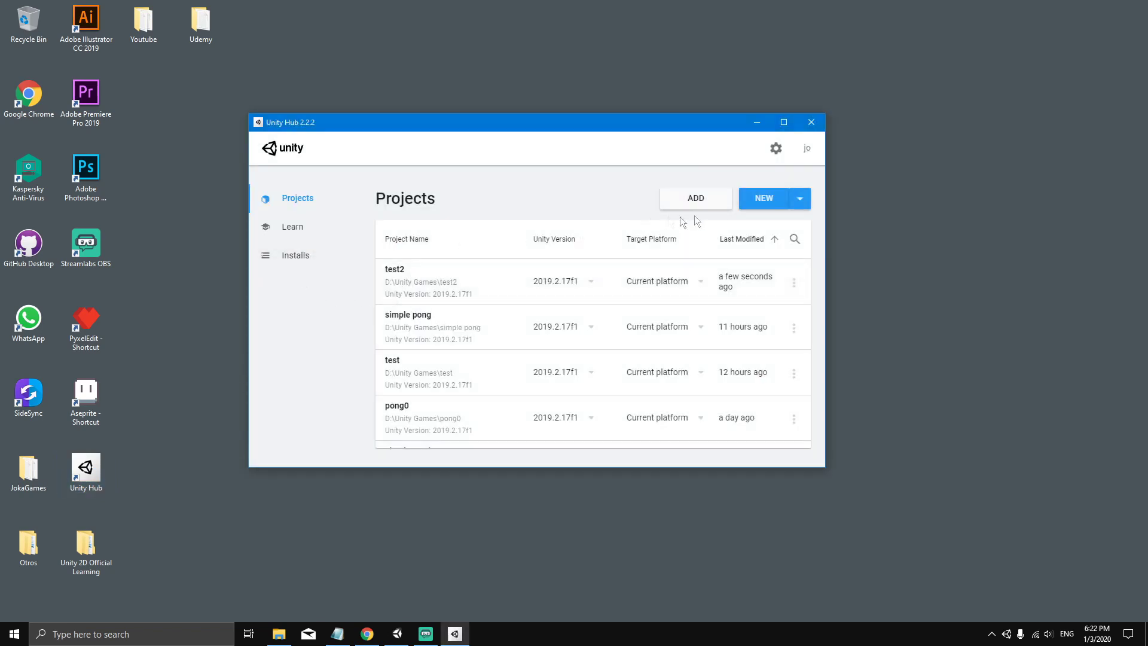
click(759, 200)
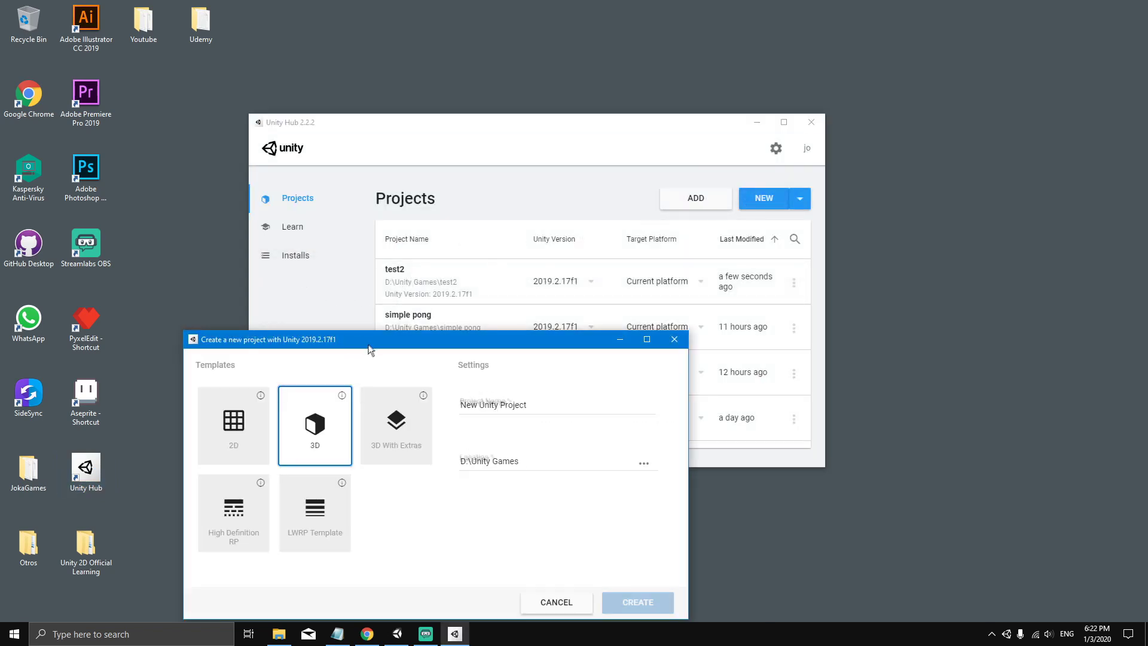
click(276, 312)
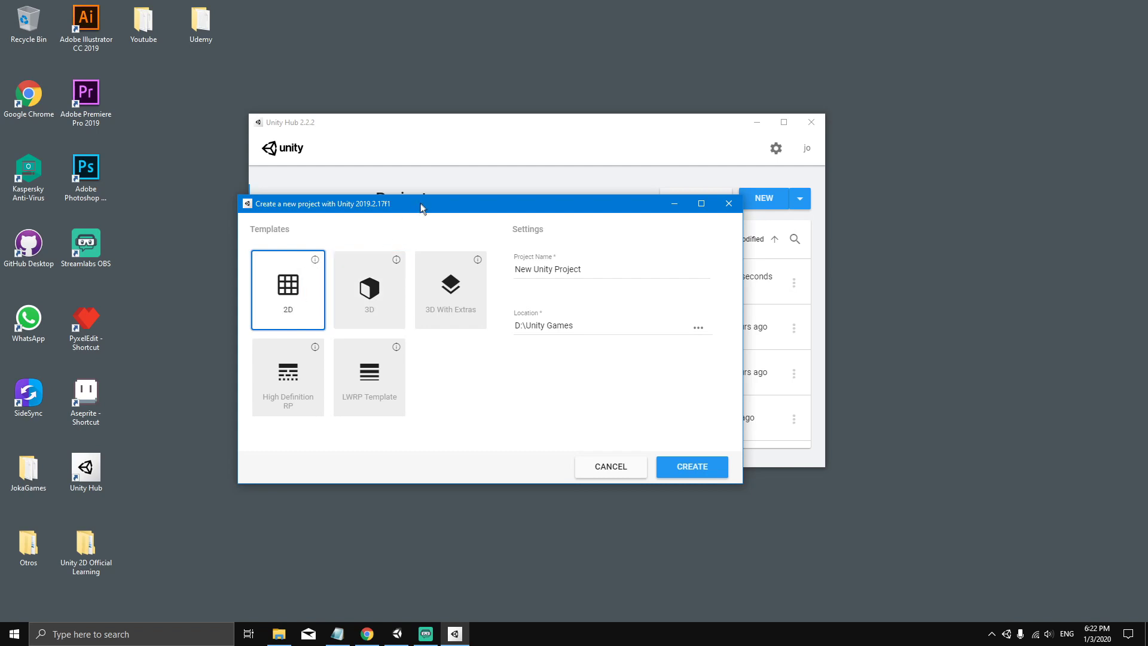
Name the project 'pong' and create it
drag(420, 208, 440, 162)
drag(600, 226, 492, 233)
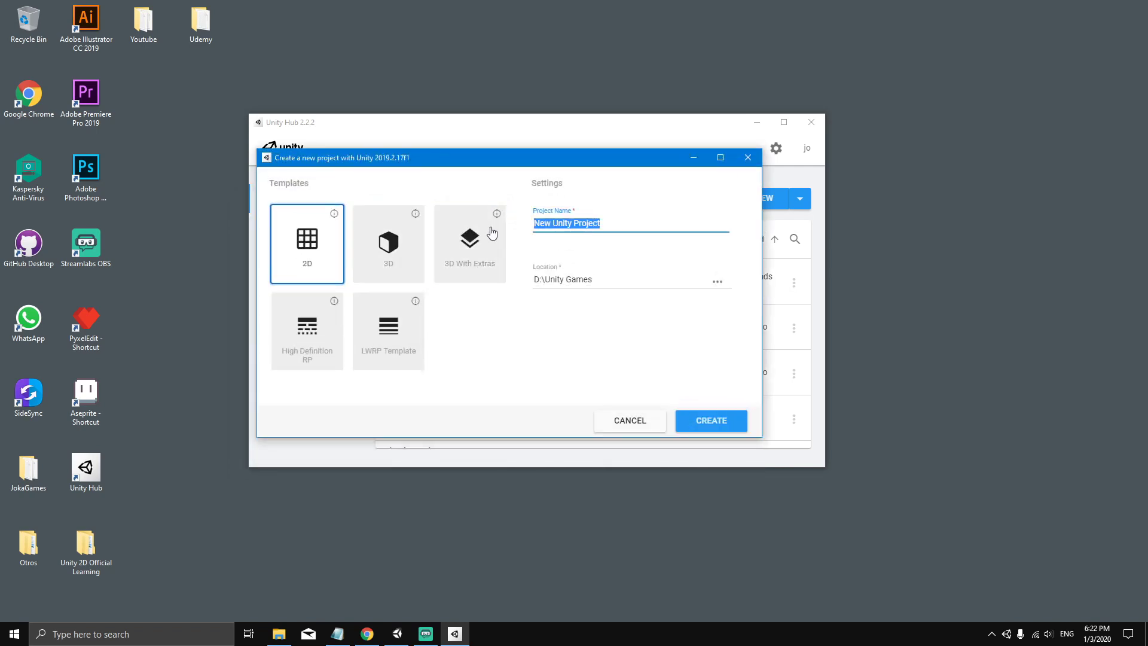
key(BackSpace)
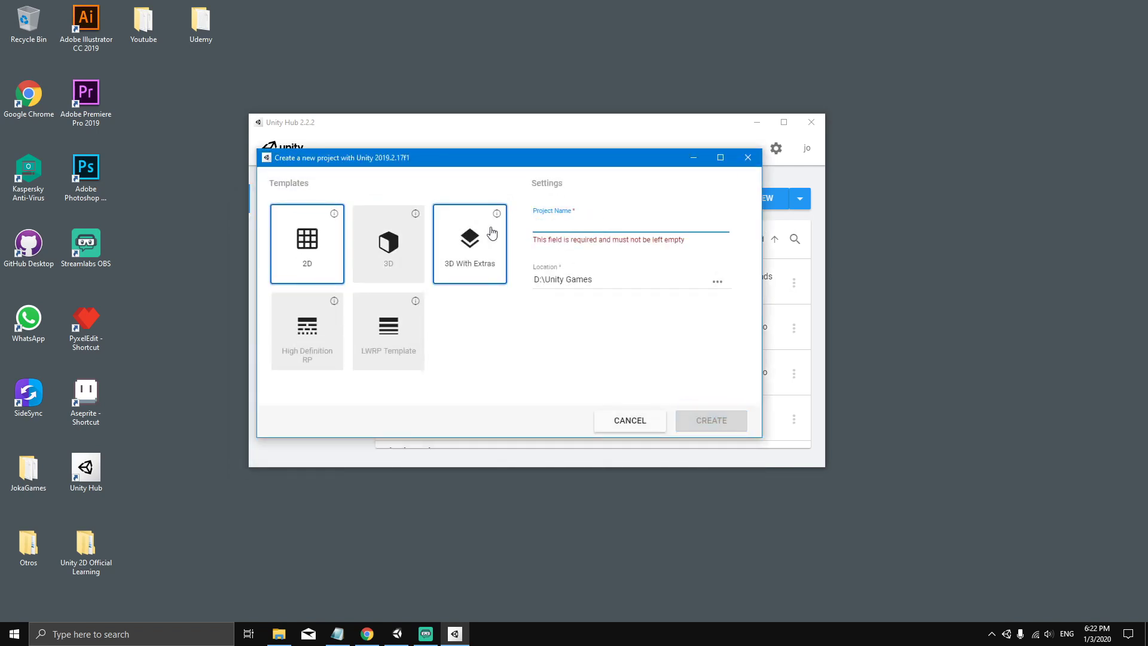
text(pong)
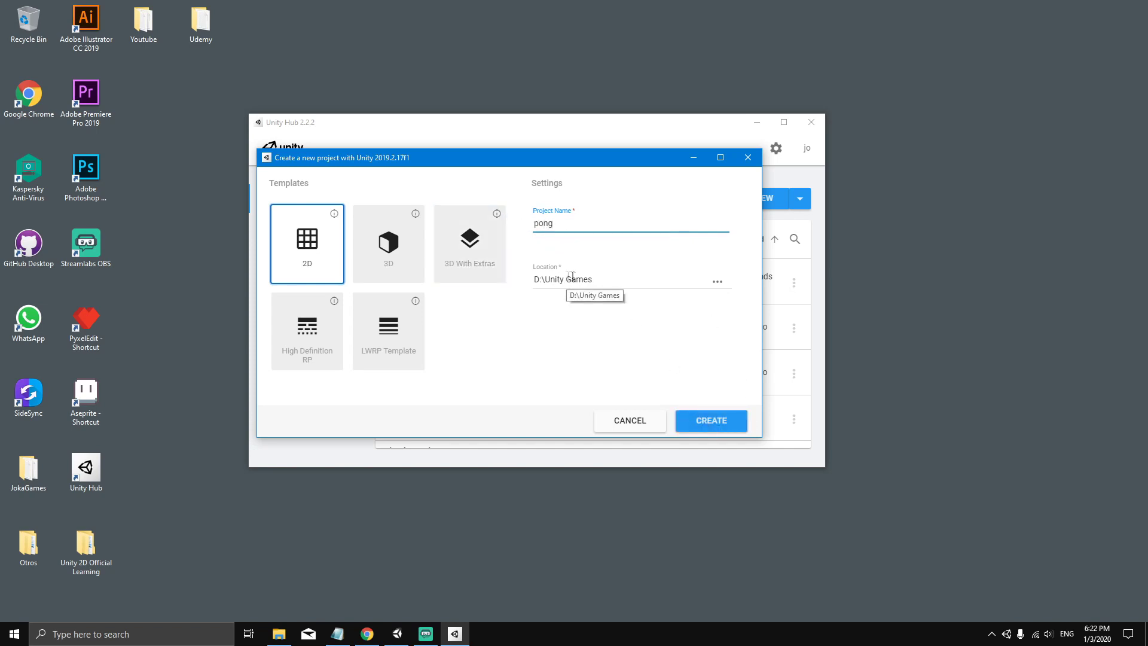
click(702, 422)
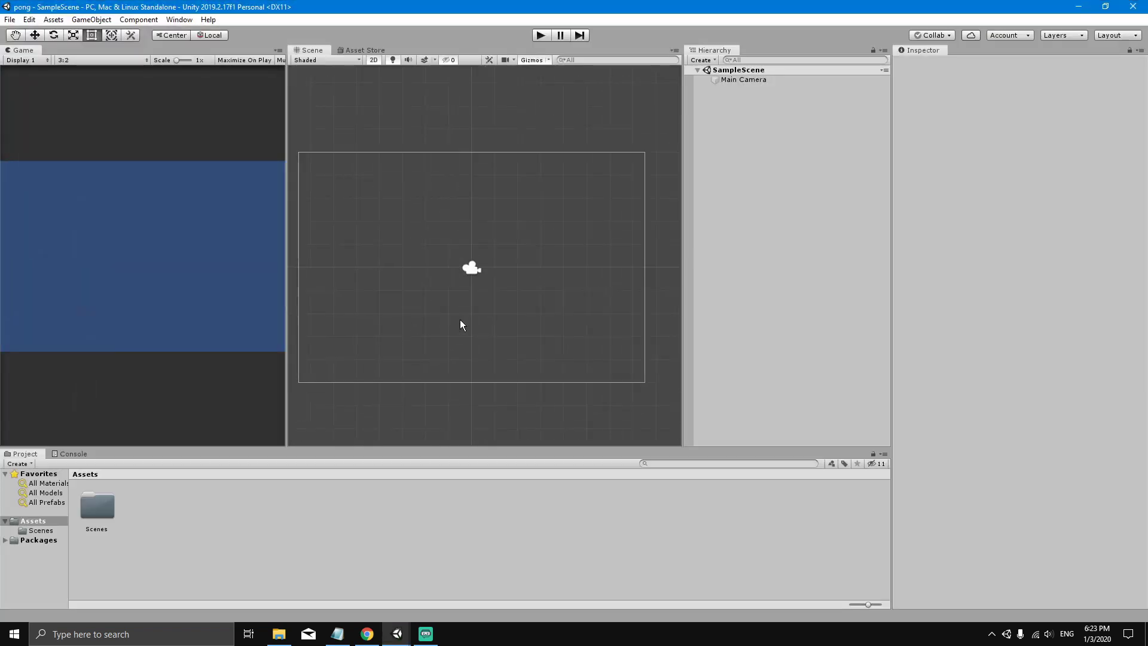
Switch the editor to the Default layout and adjust the height of the project assets area
mouse_move(445, 447)
mouse_down()
mouse_move(449, 420)
mouse_move(448, 435)
mouse_up()
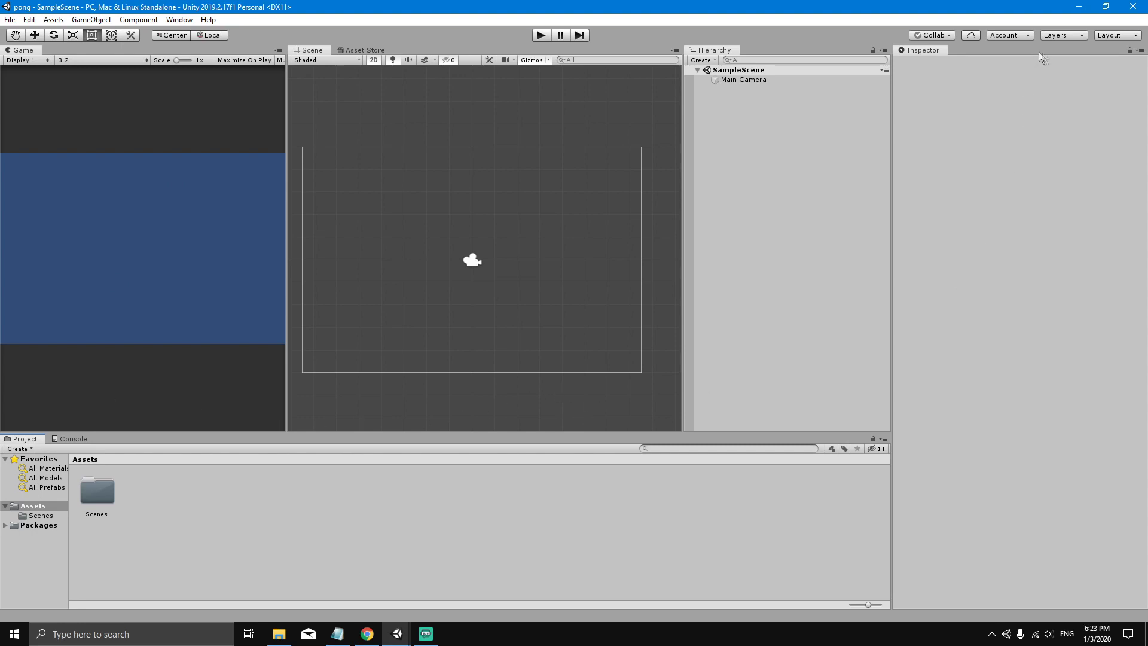
click(1108, 36)
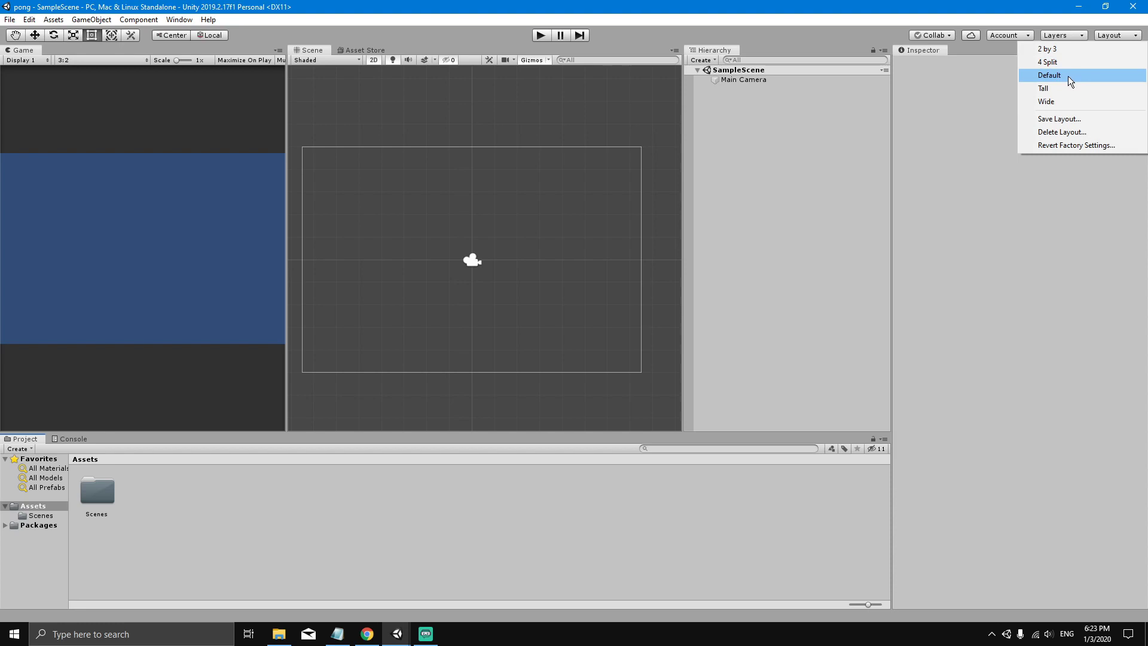
click(1068, 77)
drag(539, 393, 539, 421)
middle_drag(547, 320, 530, 297)
scroll(534, 325, down, 2)
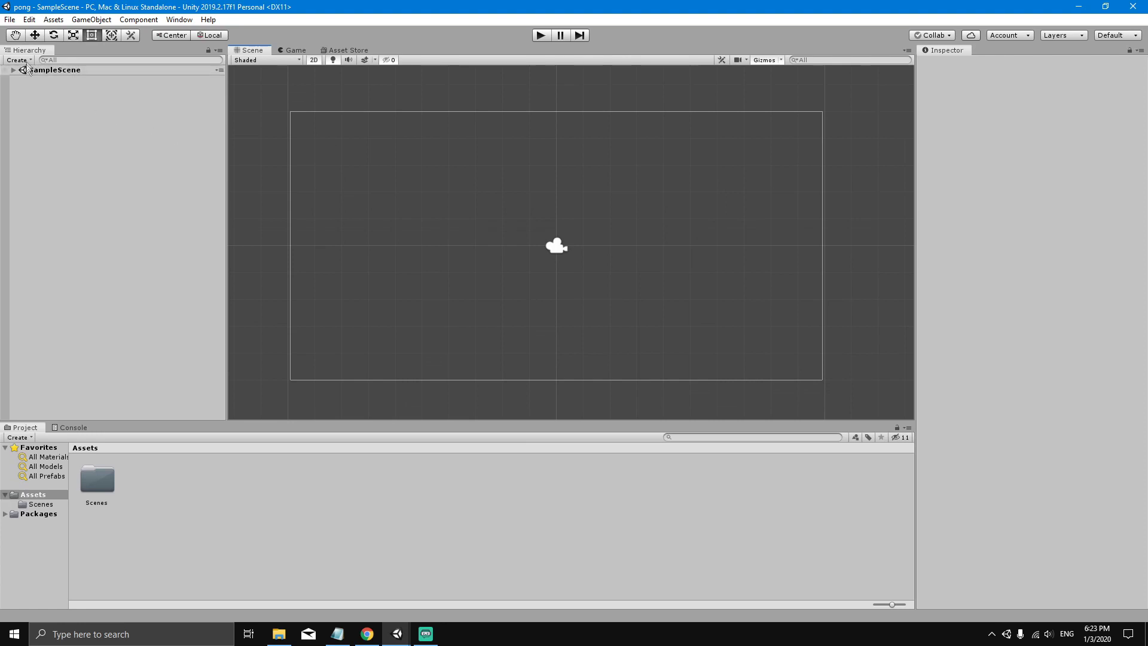
Redock the Hierarchy and split the Game view out as a wider panel beside the Scene view
drag(29, 50, 813, 217)
click(66, 50)
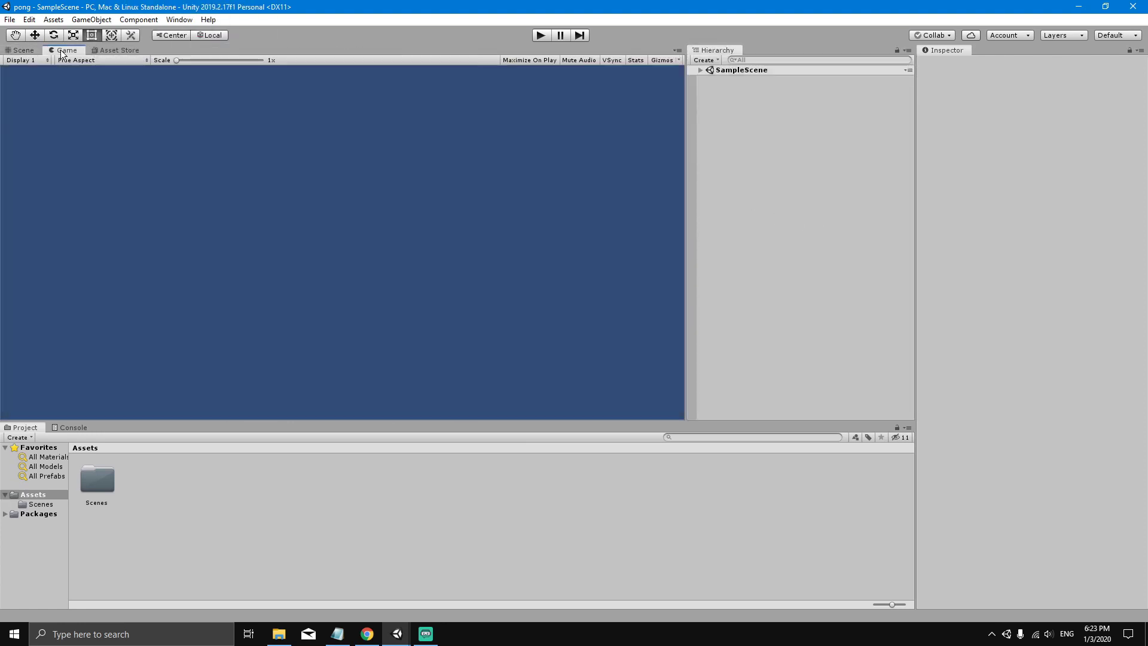
drag(67, 54, 69, 157)
drag(229, 222, 284, 228)
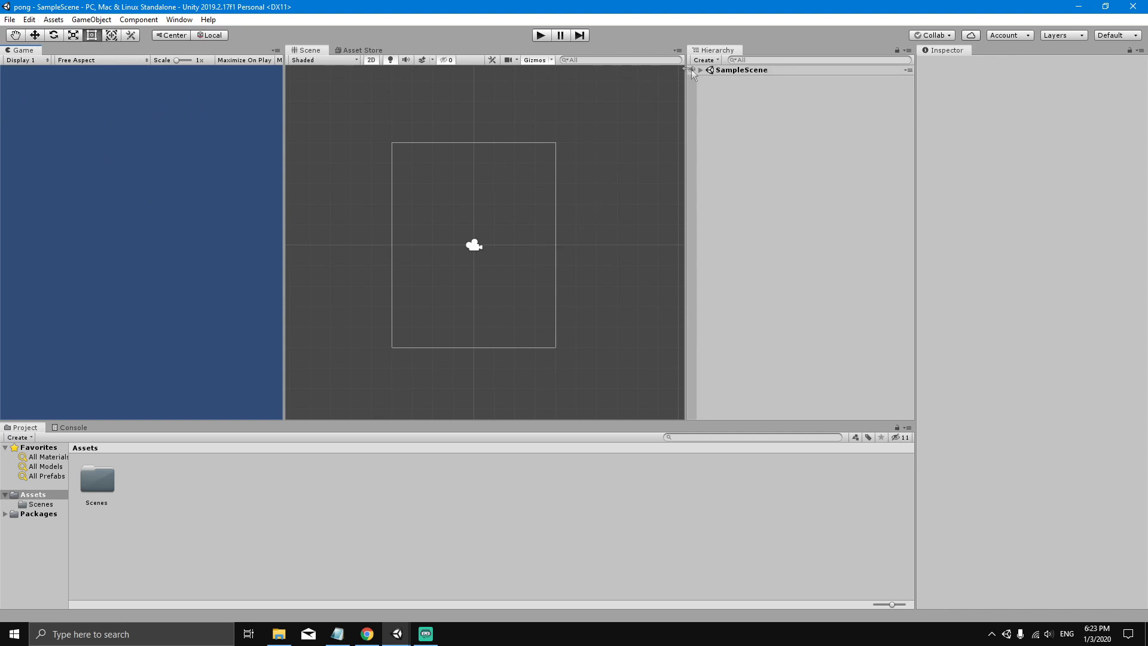
Set the Game view aspect to 3:2 and select Main Camera under SampleScene
click(94, 60)
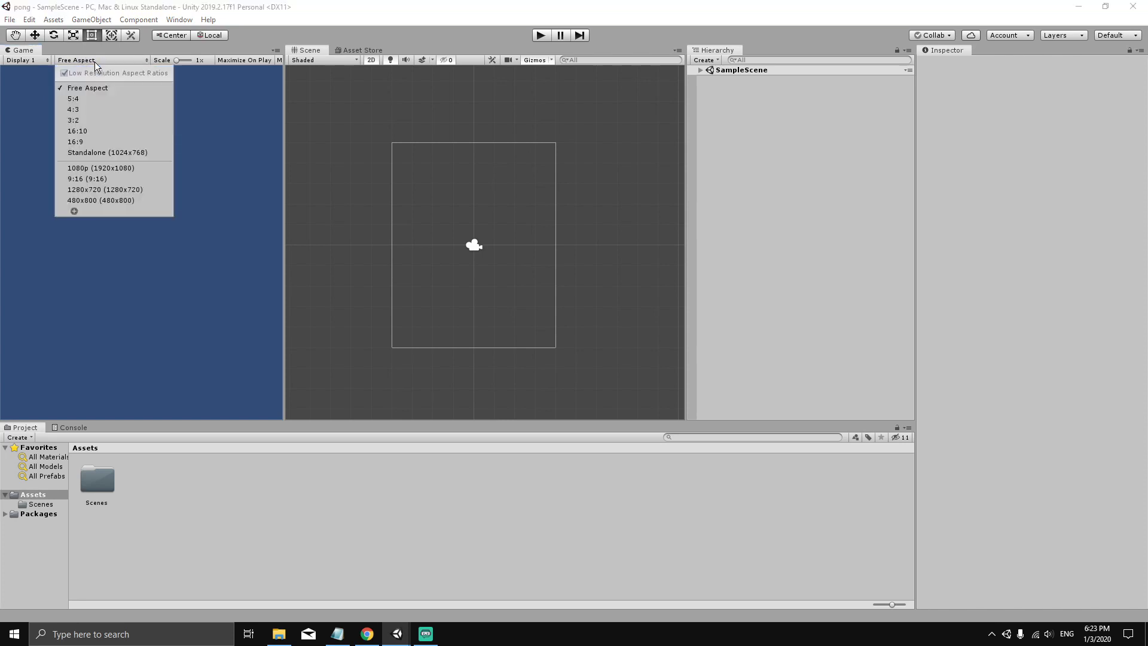
click(97, 120)
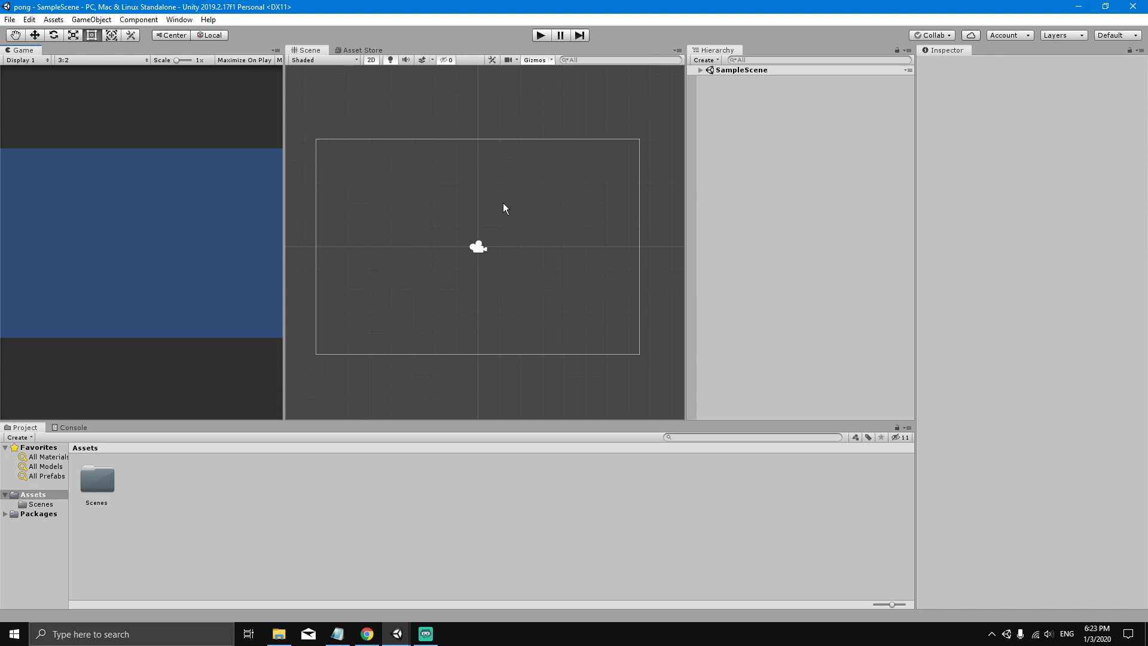
click(699, 70)
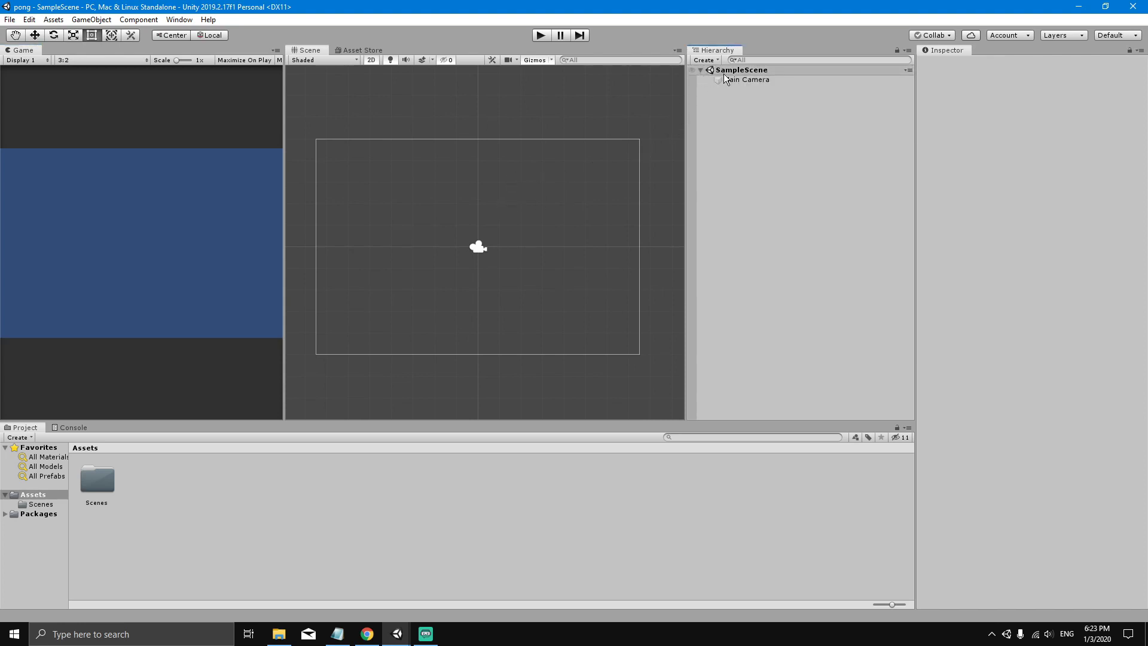
click(747, 80)
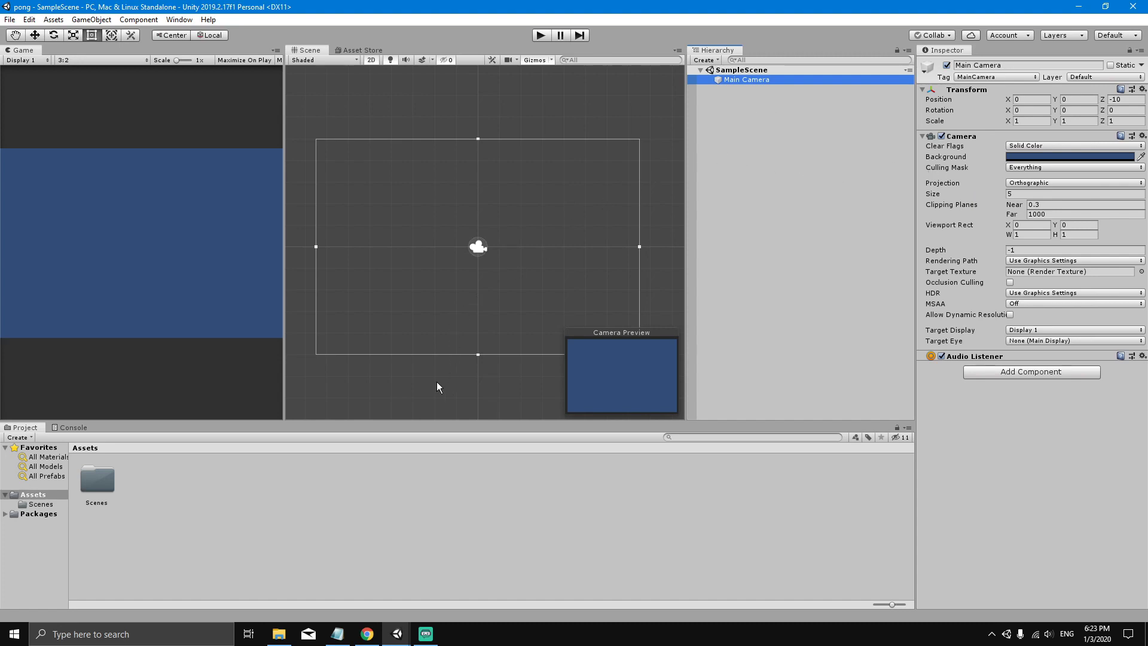
Create a Square sprite asset in Project Assets via Create > Sprites > Square
right_click(141, 478)
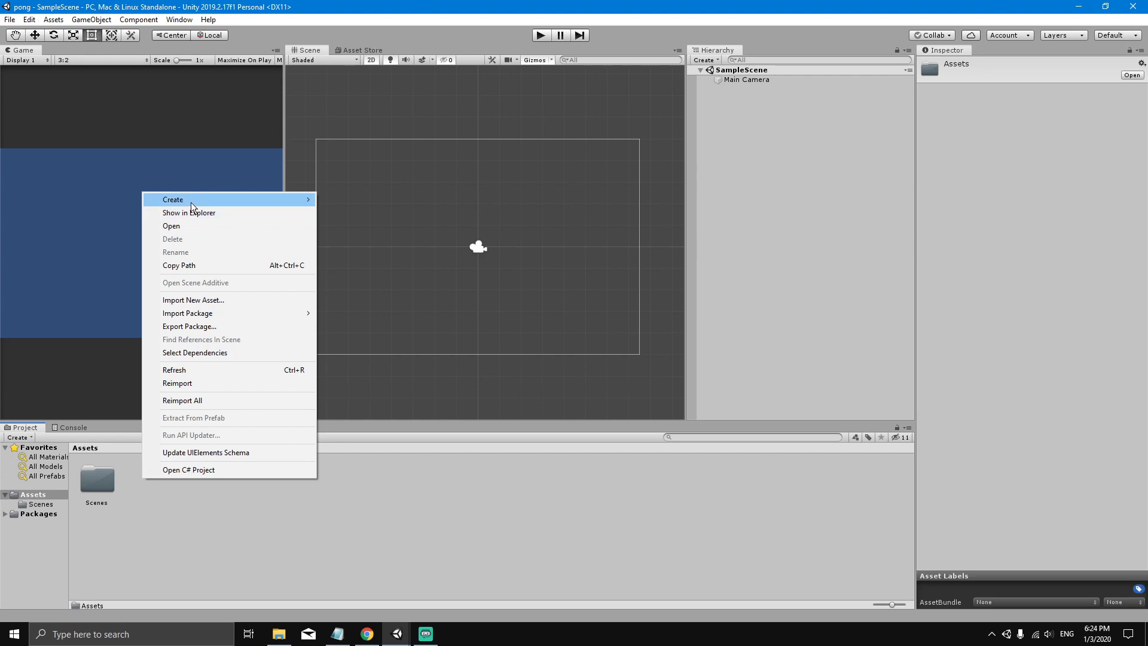
mouse_move(197, 200)
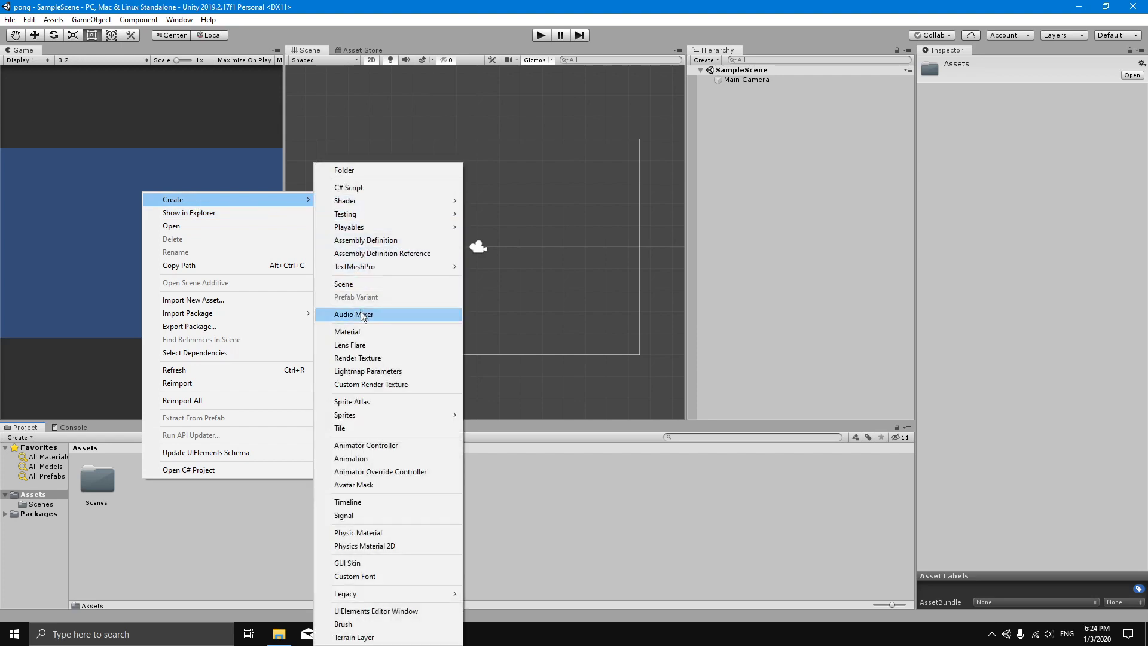
mouse_move(380, 413)
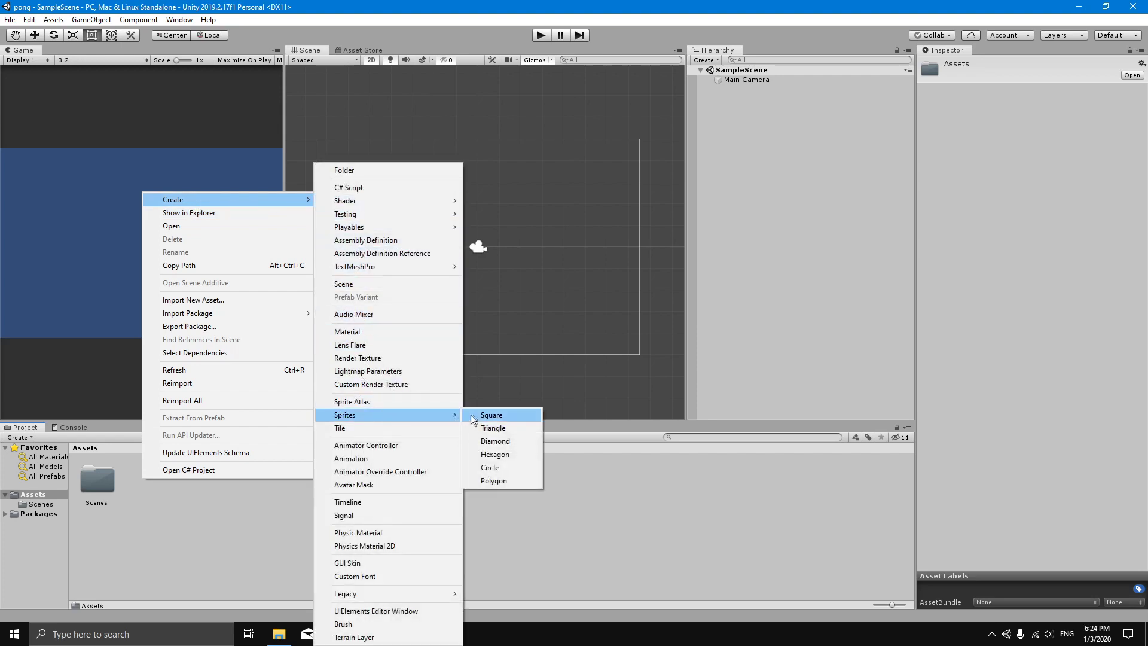
click(491, 415)
click(214, 489)
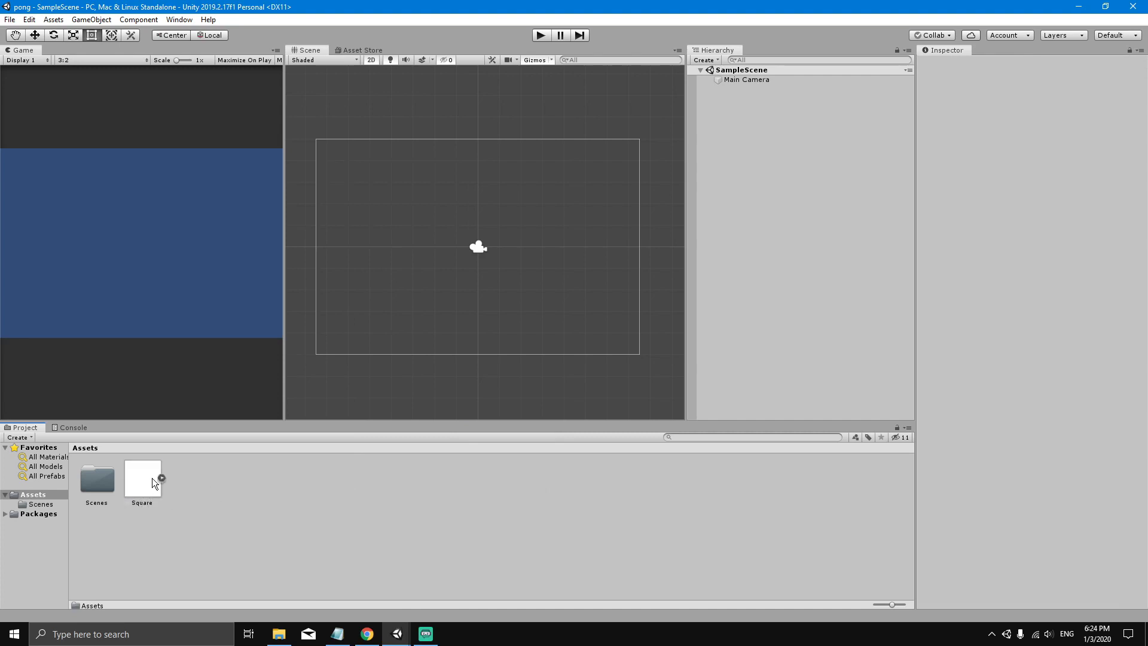
Drag the Square sprite into the Hierarchy and recentre the Scene view on it
drag(141, 477, 760, 123)
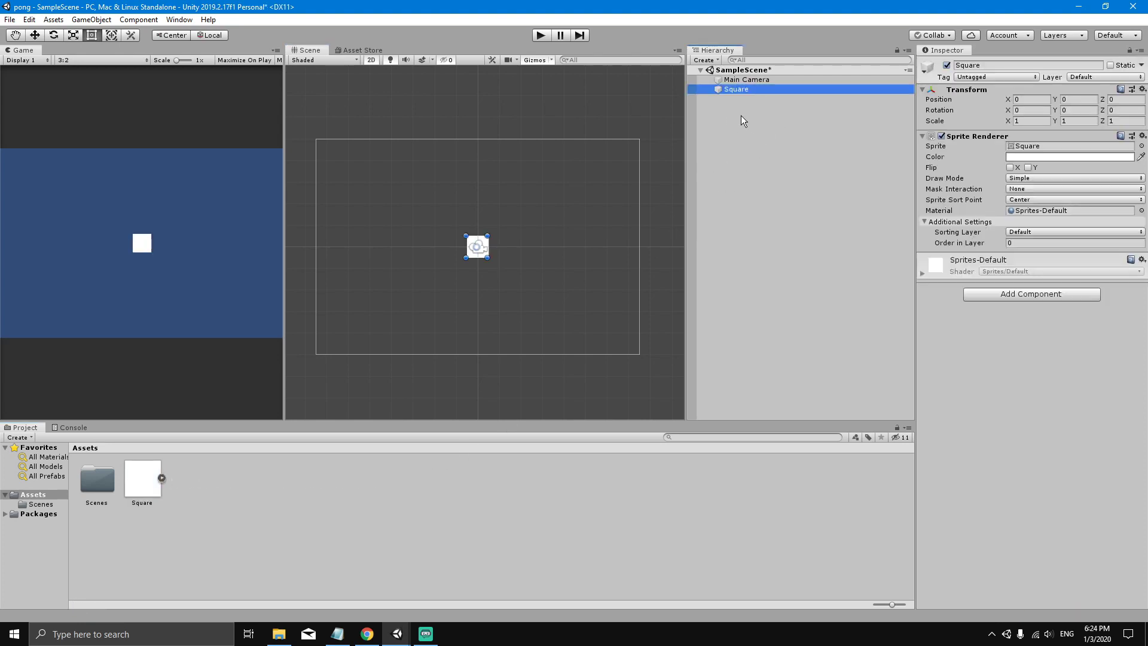
middle_drag(520, 251, 532, 235)
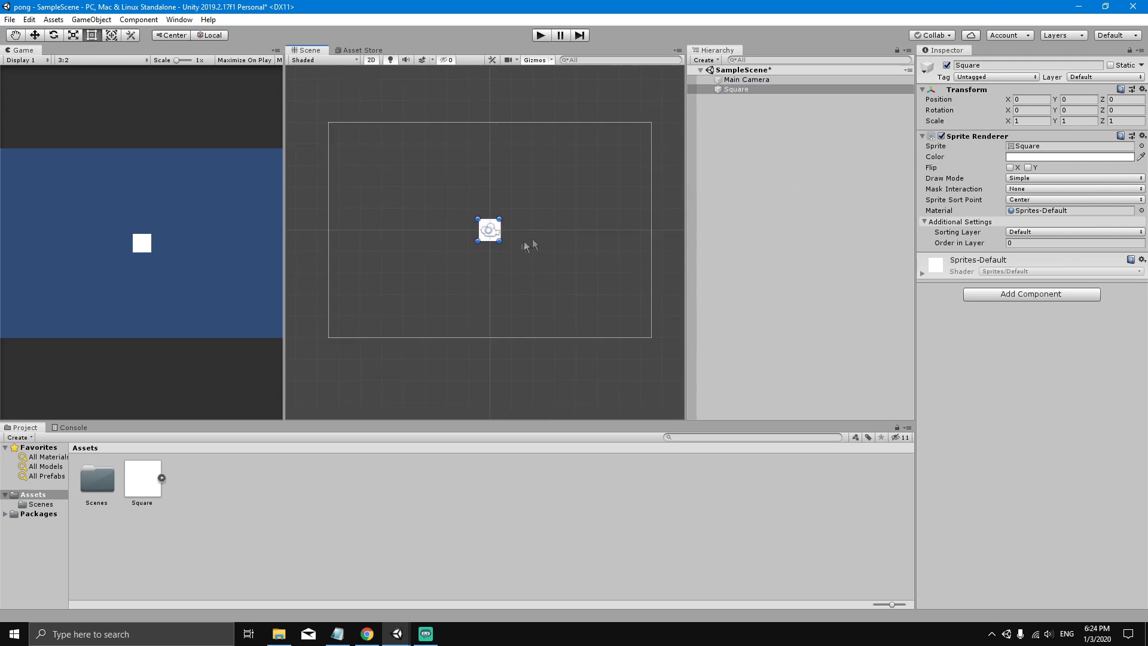
middle_drag(608, 183, 602, 193)
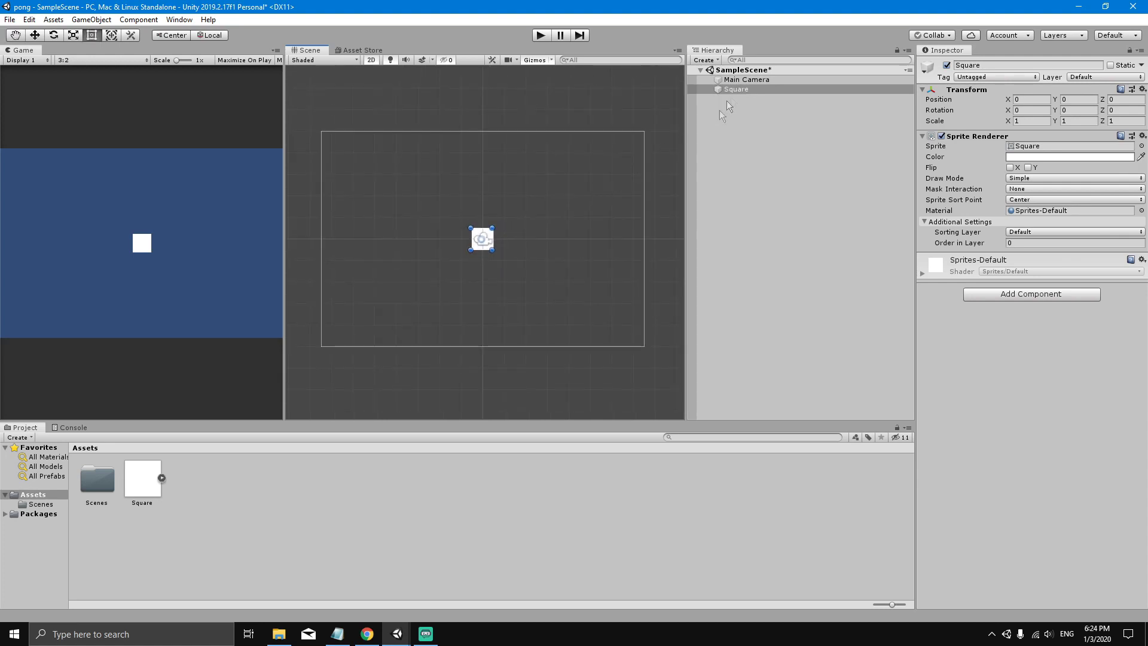
Set the Square's Transform Scale to X 0.5 and Y 2.5
click(739, 91)
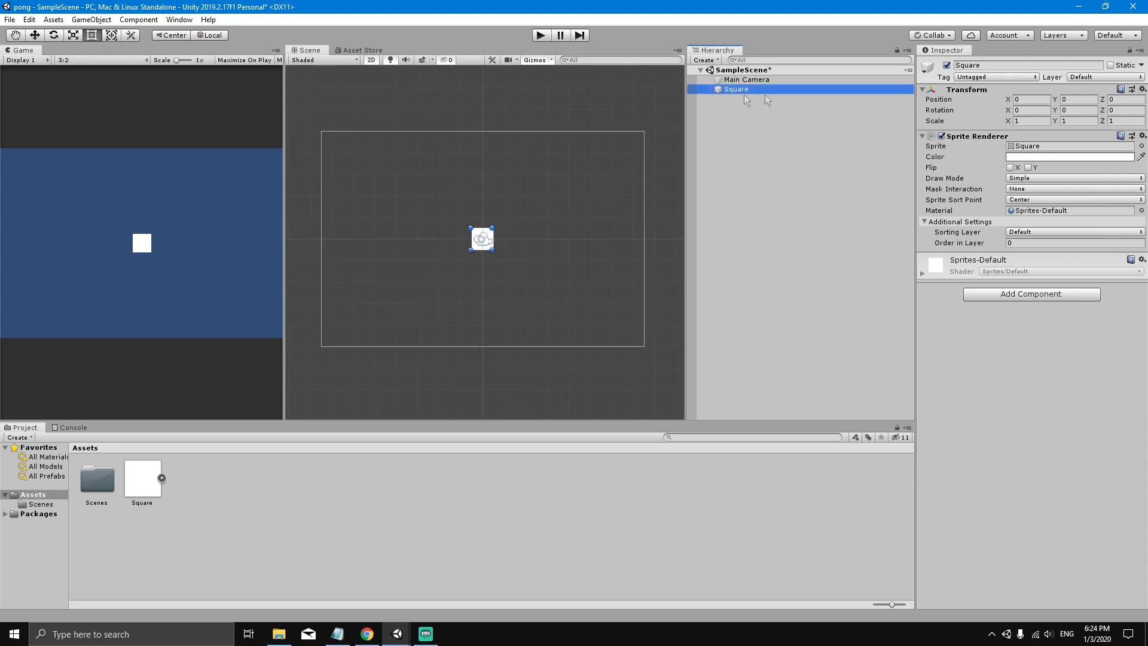
click(1024, 122)
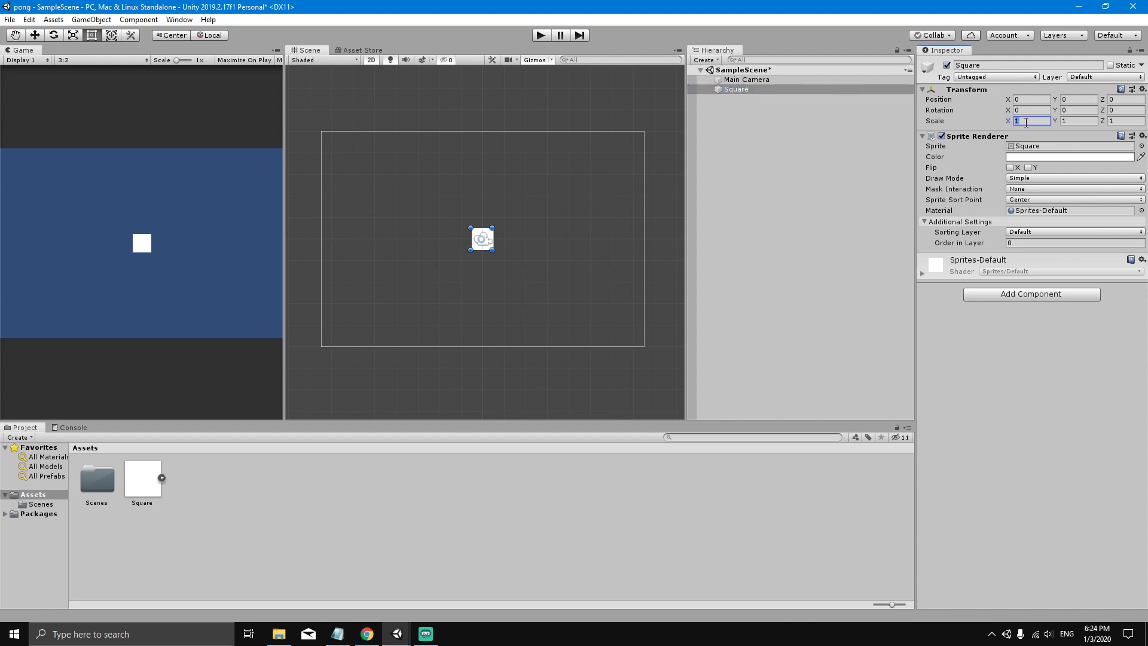
text(.5)
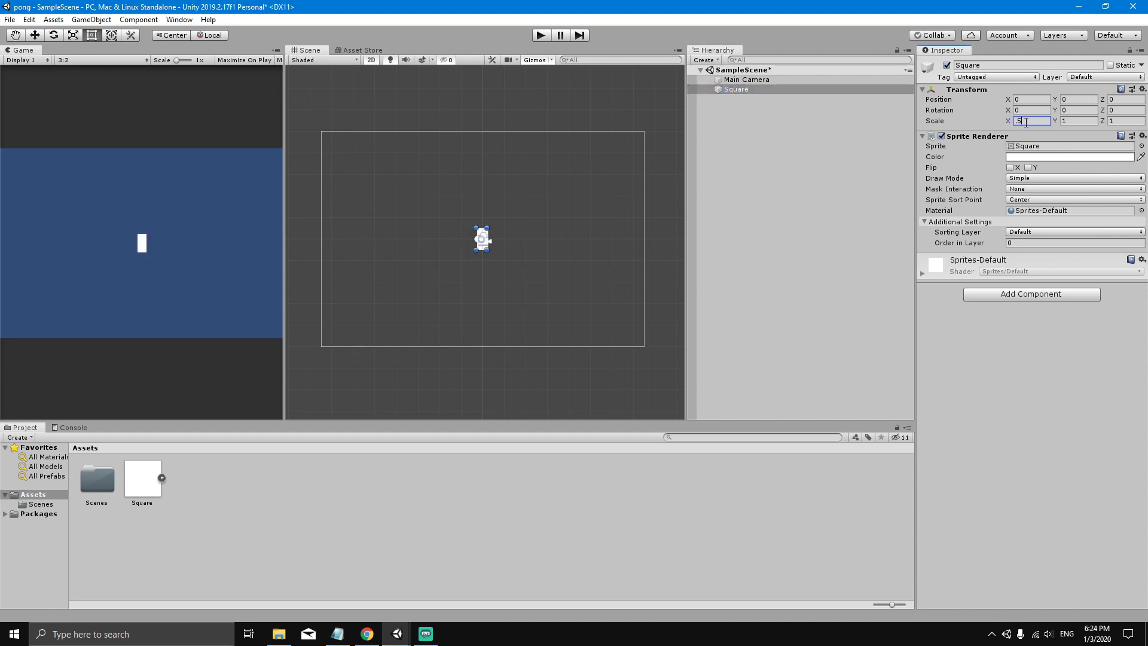
click(1076, 121)
text(2.5)
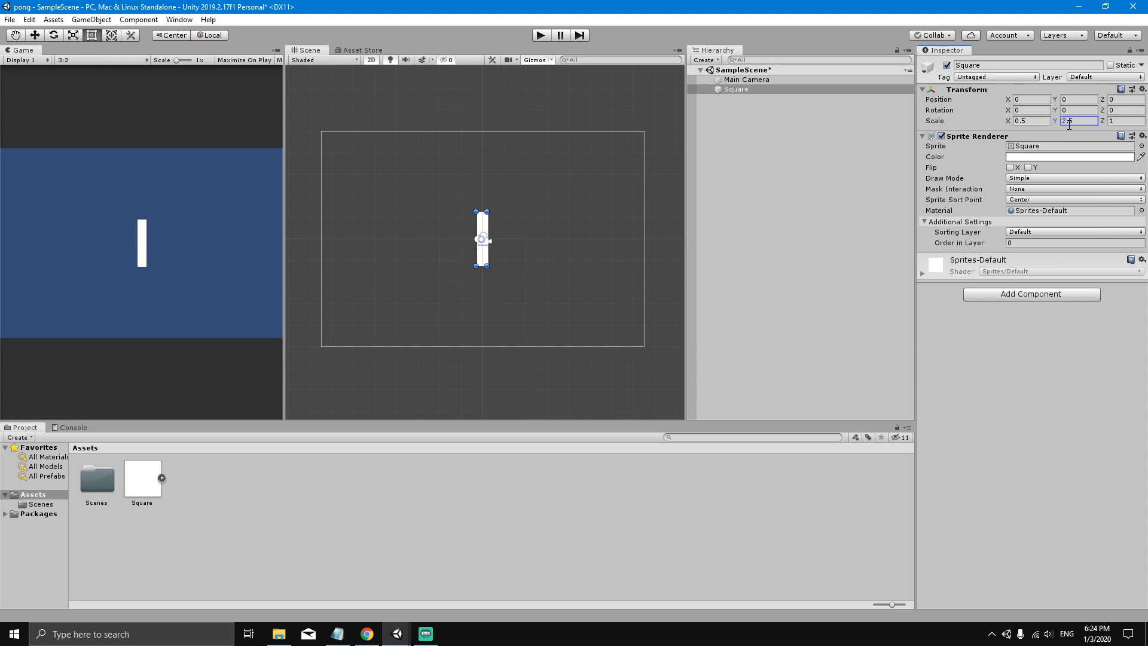
click(744, 90)
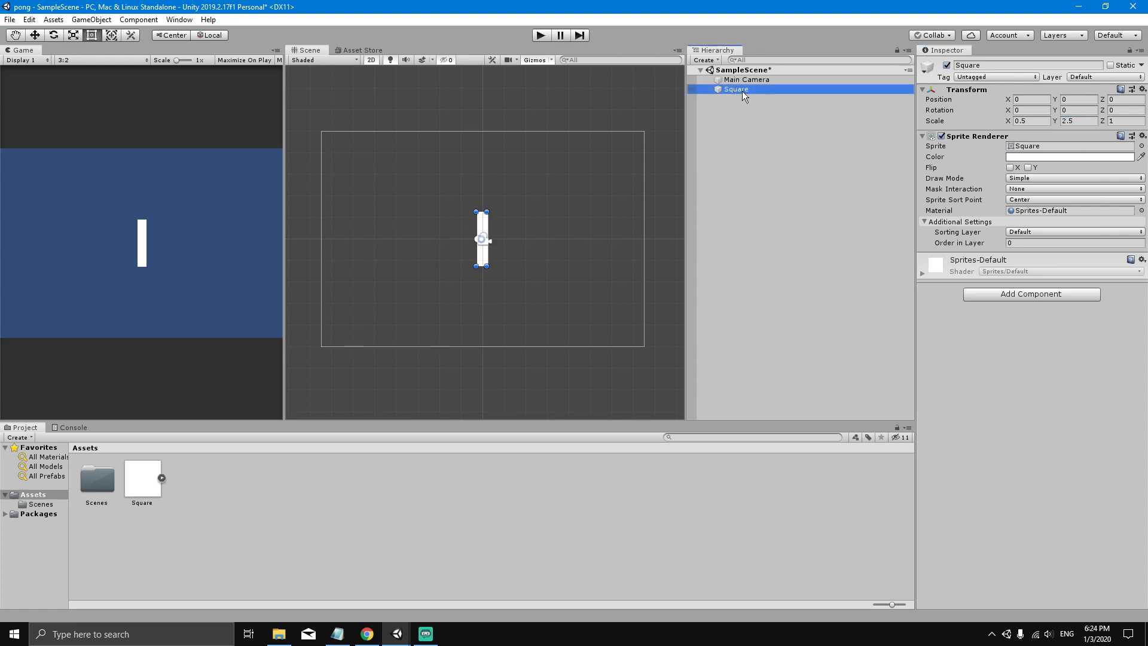
Move the paddle to the camera frame's right edge, setting Position X to 7.25
key(w)
drag(525, 238, 582, 238)
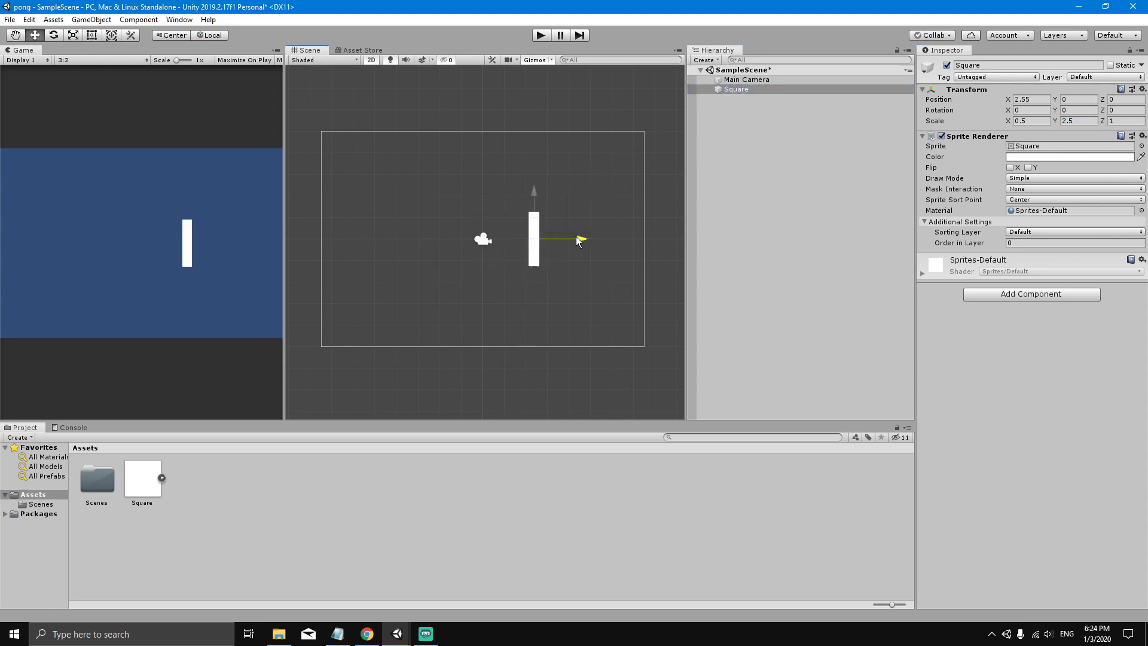
mouse_move(532, 191)
mouse_down()
mouse_move(533, 137)
mouse_move(531, 191)
mouse_up()
drag(581, 238, 541, 238)
mouse_move(499, 192)
mouse_down()
mouse_move(496, 212)
mouse_move(495, 196)
mouse_up()
drag(536, 238, 674, 235)
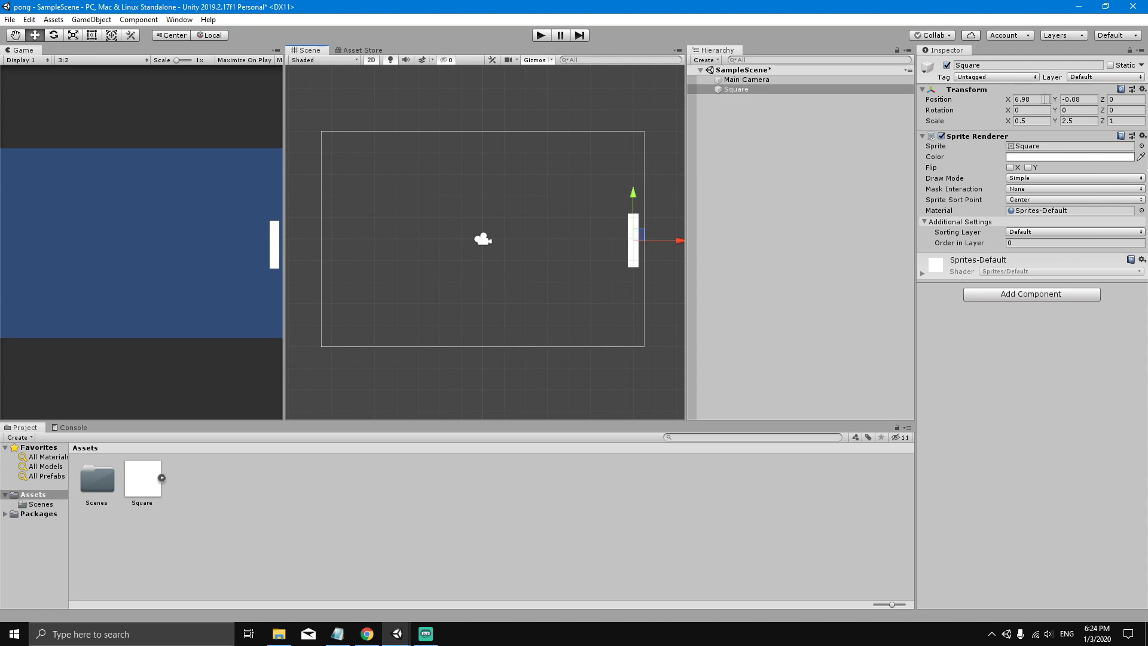
click(1037, 96)
text(7.25)
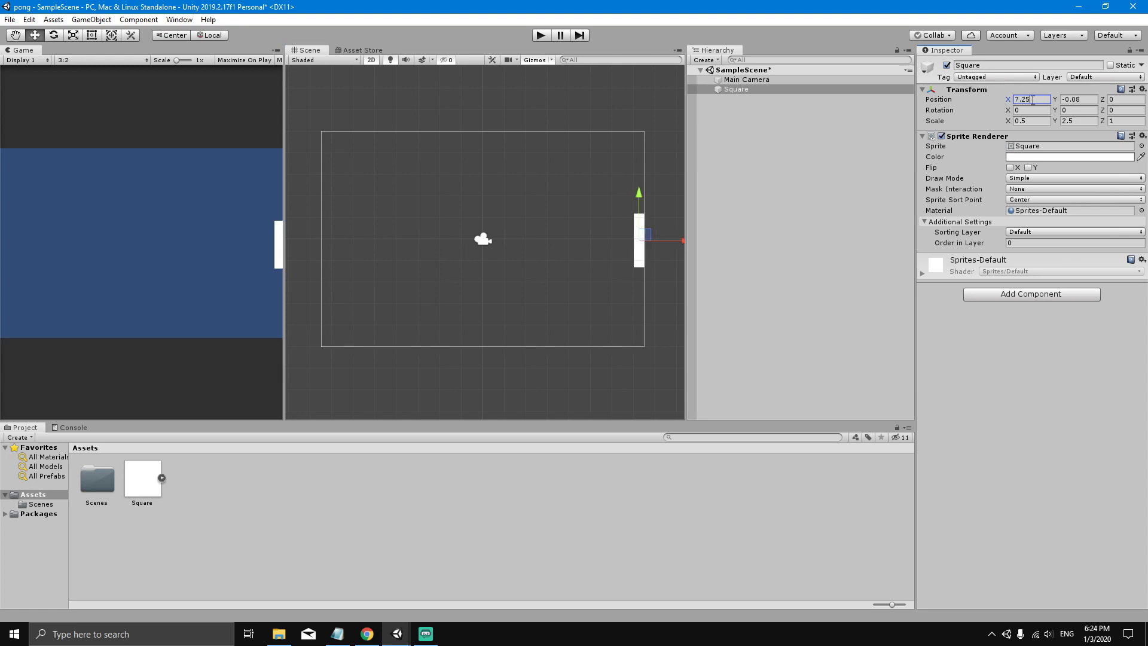
Widen the Game view and reselect the Square paddle
scroll(606, 236, up, 3)
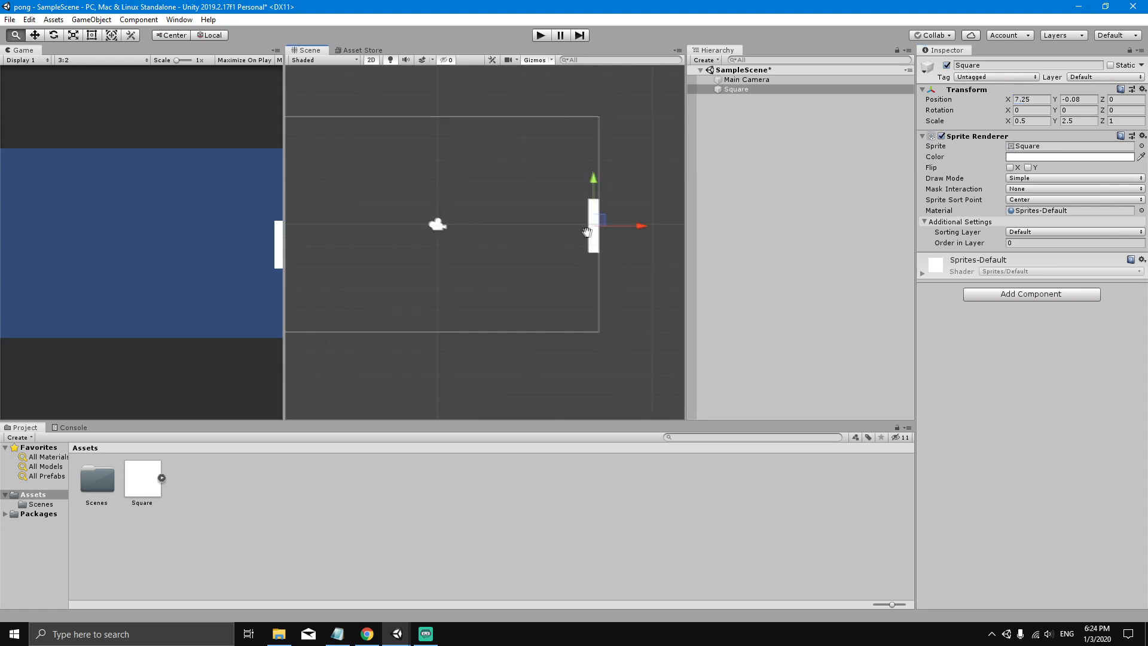
scroll(605, 236, up, 3)
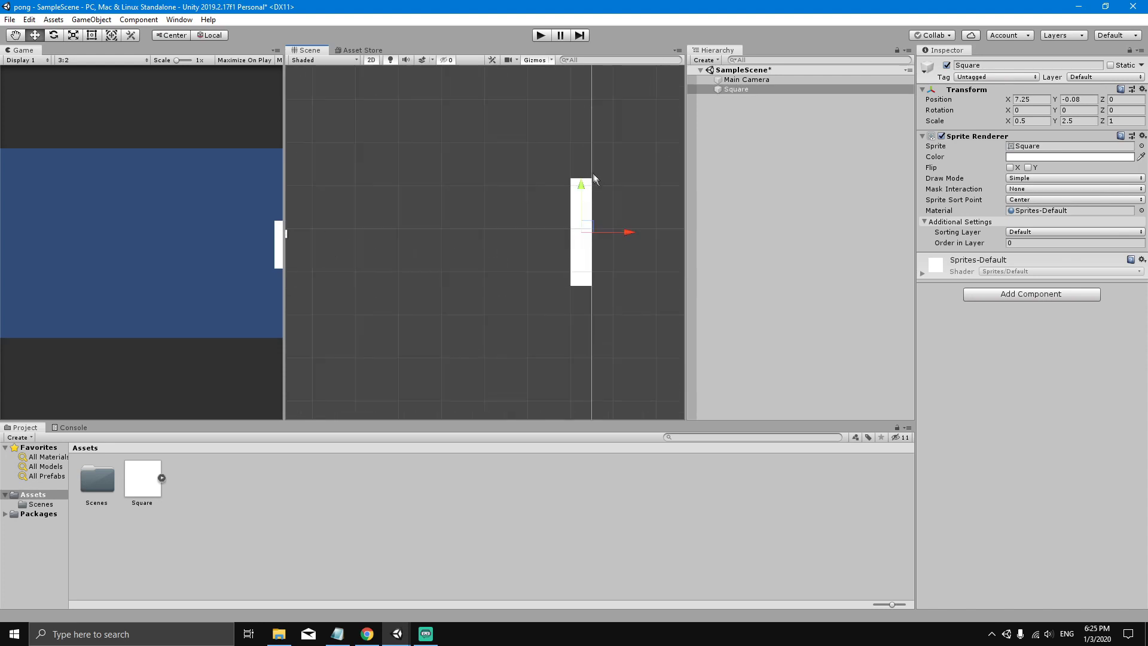
scroll(589, 173, down, 5)
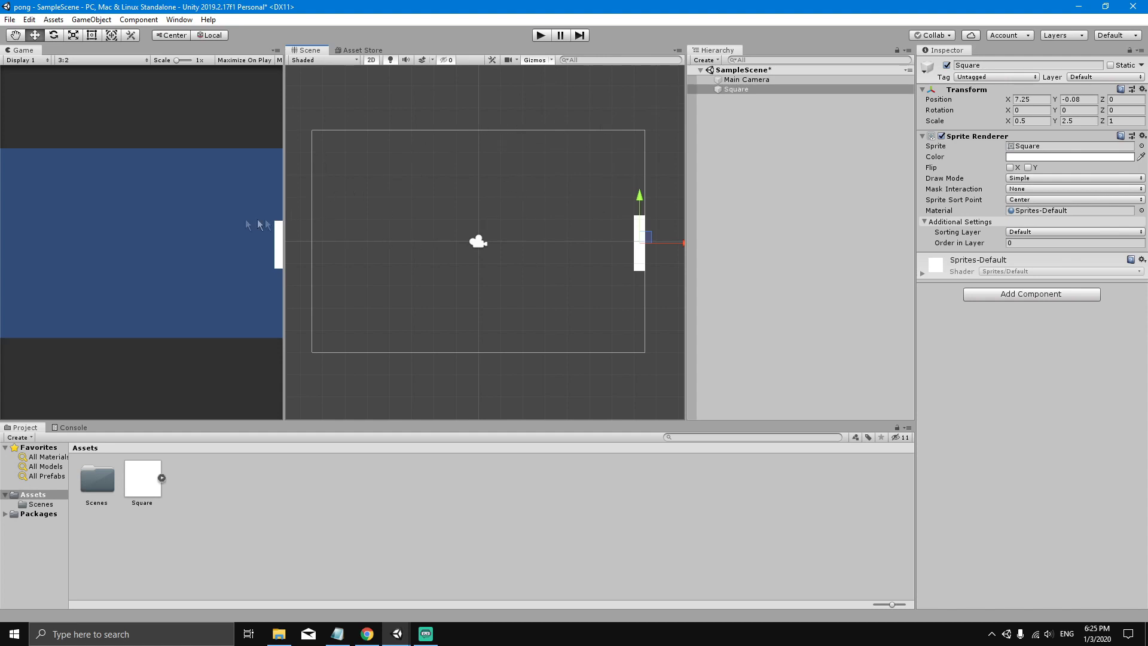
drag(286, 183, 313, 169)
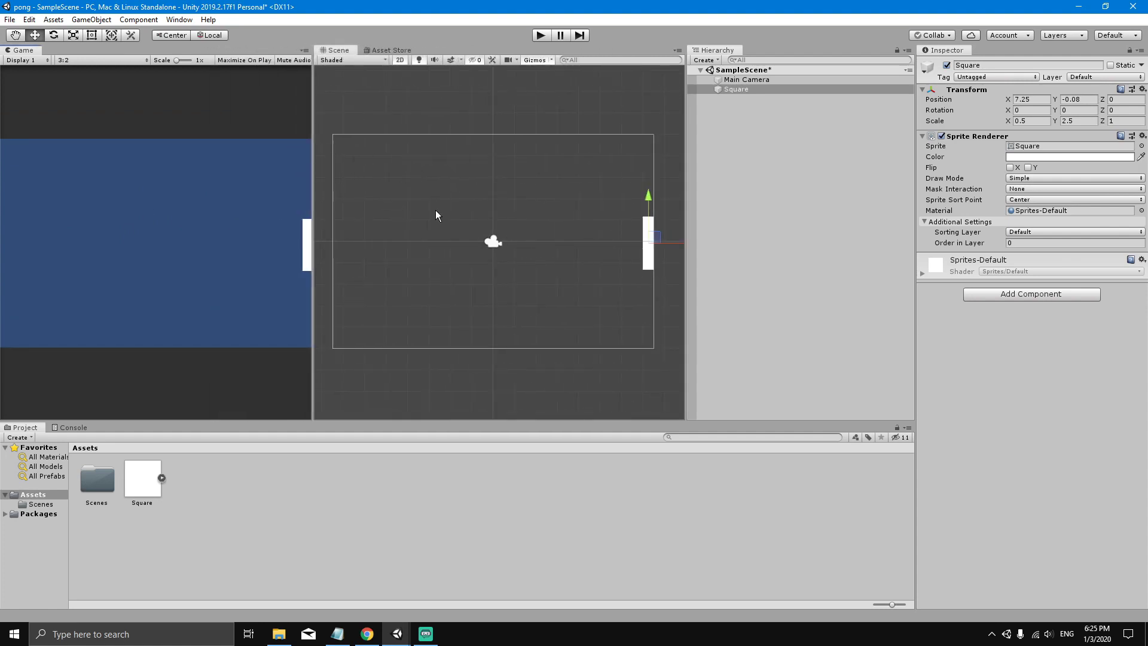
scroll(437, 218, up, 1)
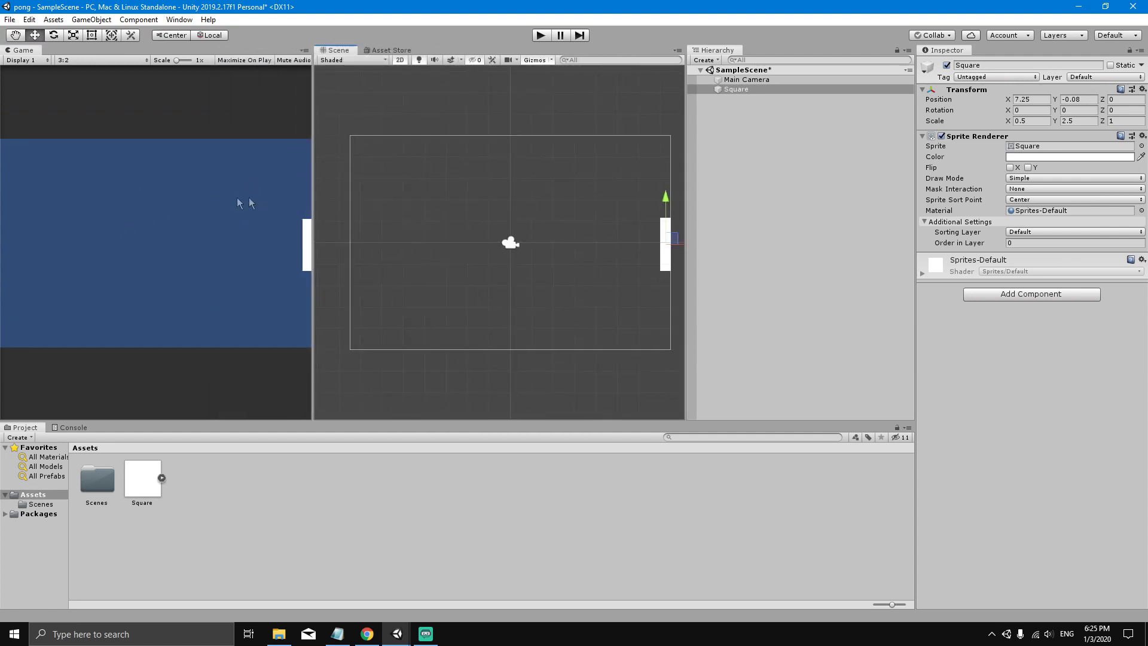
scroll(613, 238, up, 1)
click(744, 91)
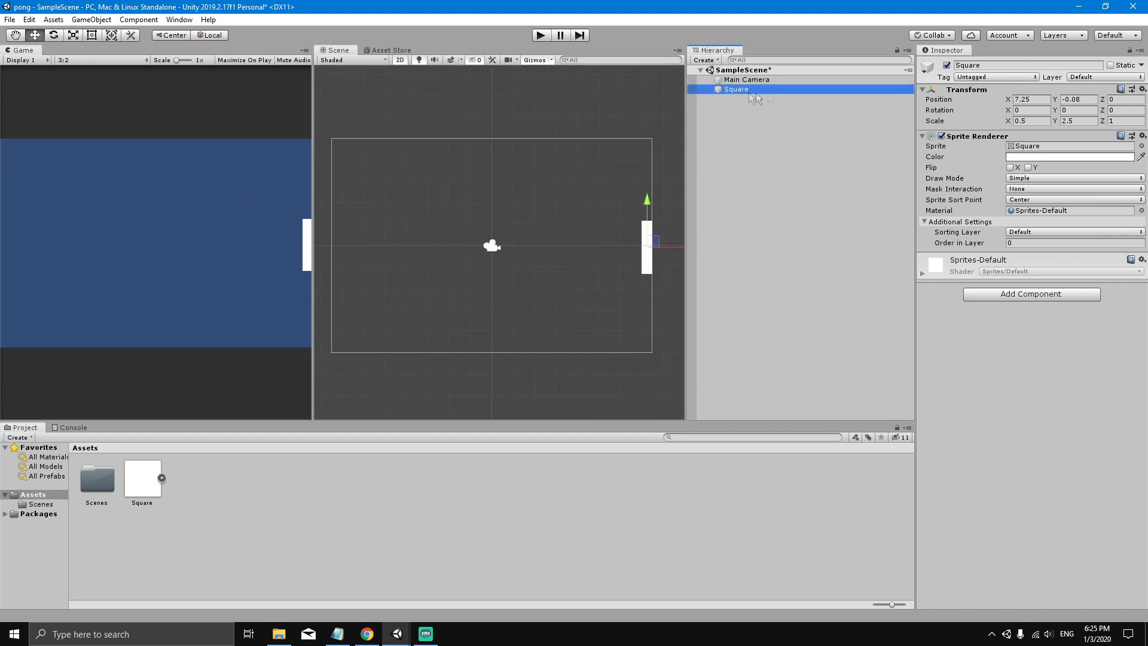
Rename the Square object to rightPaddle
click(993, 64)
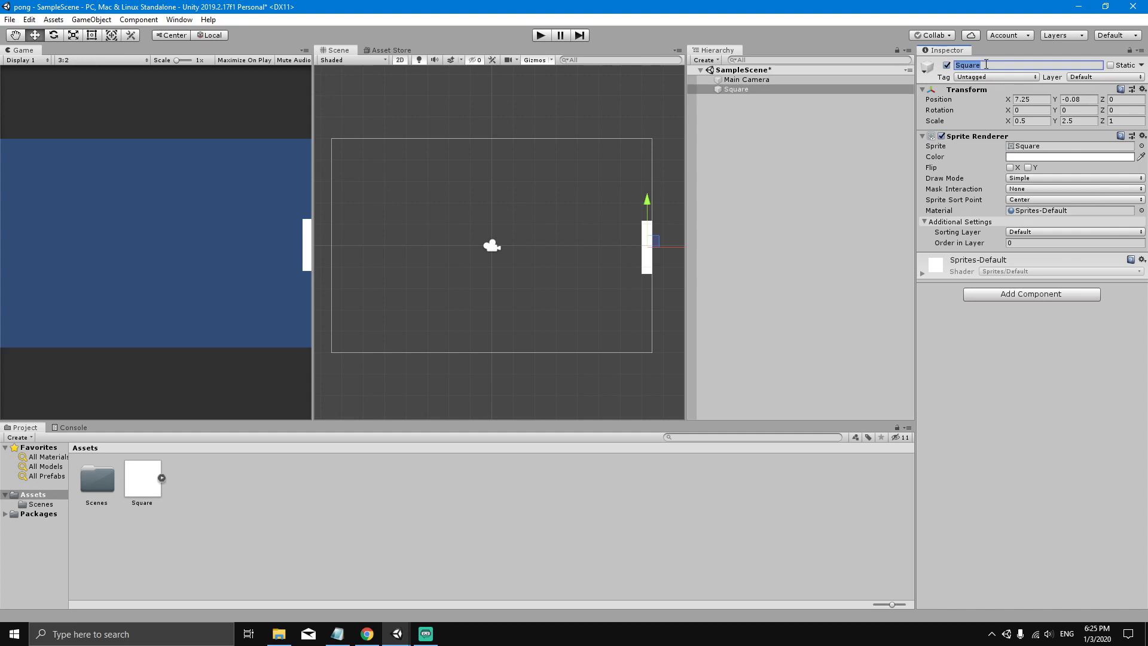
text(rio)
text(Paddle)
click(739, 91)
Duplicate it as leftPaddle and place it on the left at Position X -7.25
key(ctrl+d)
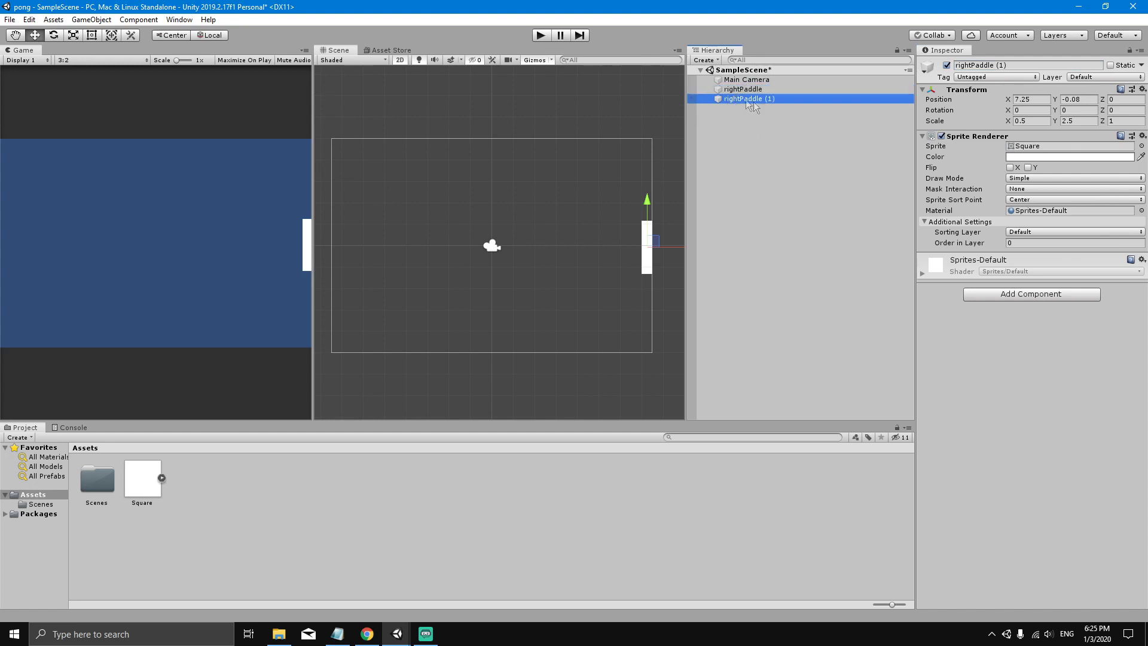
click(1013, 67)
text(leftPaddle)
key(Return)
drag(670, 246, 367, 250)
click(1032, 99)
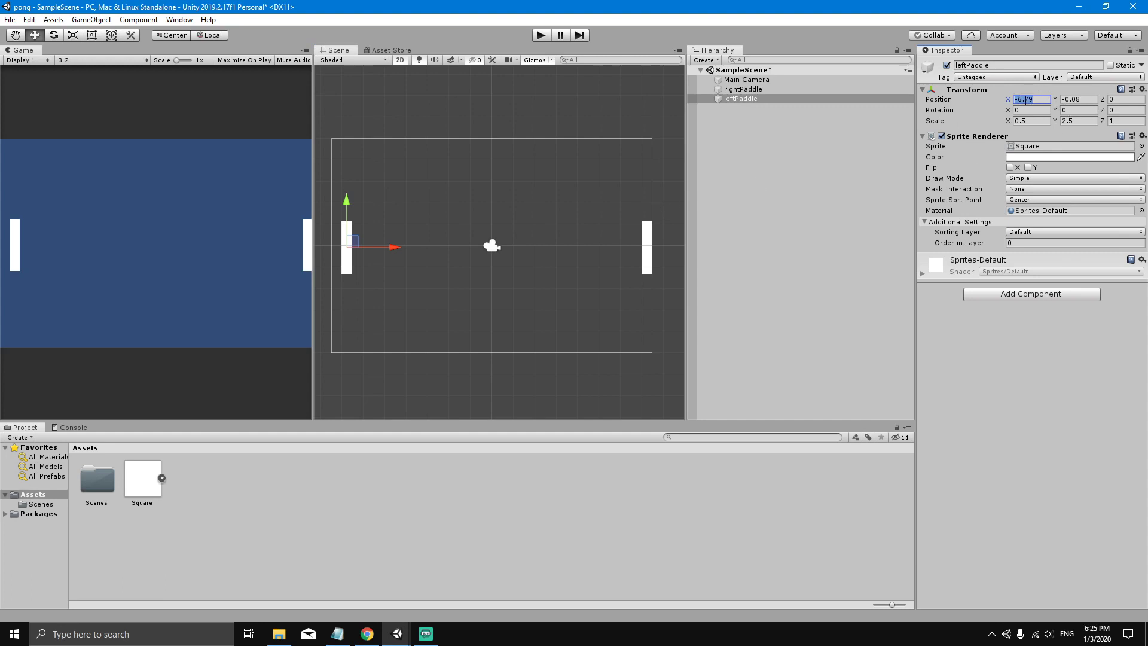
text(-7.25)
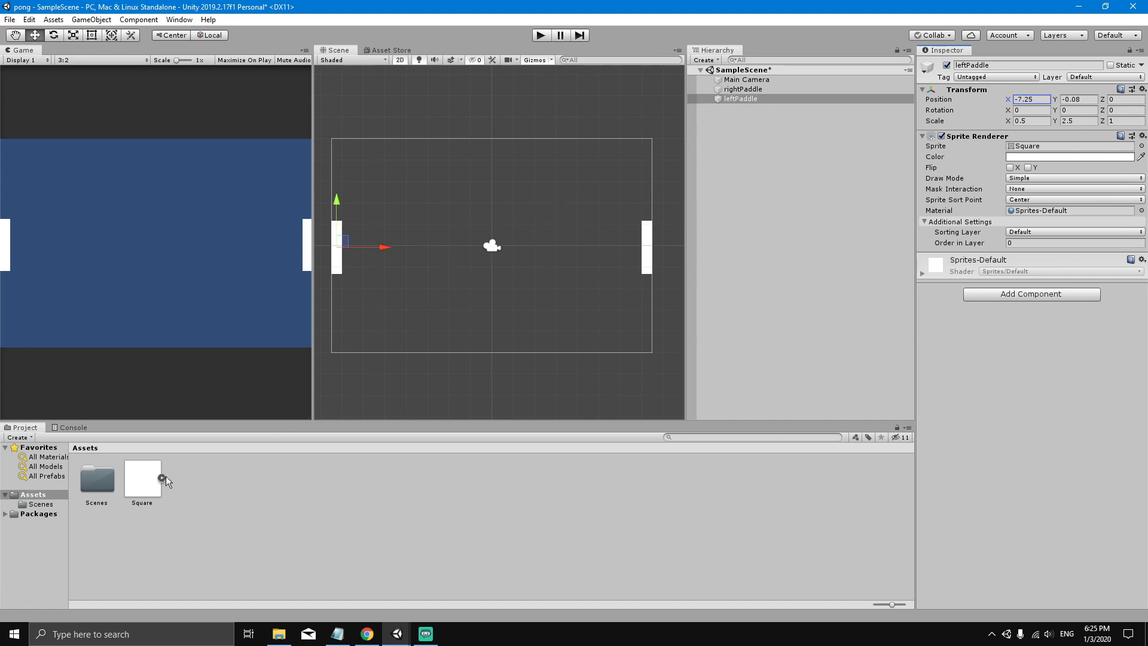
Add another Square sprite to the scene and rename it ball
drag(145, 489, 760, 197)
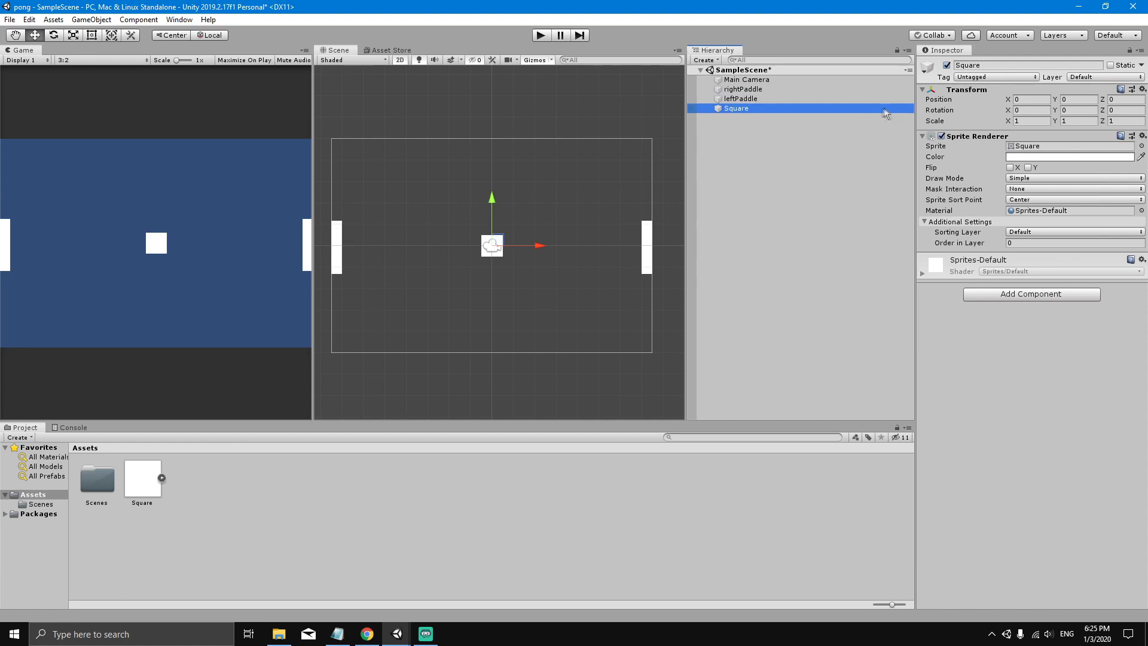
scroll(490, 254, up, 1)
scroll(488, 256, down, 2)
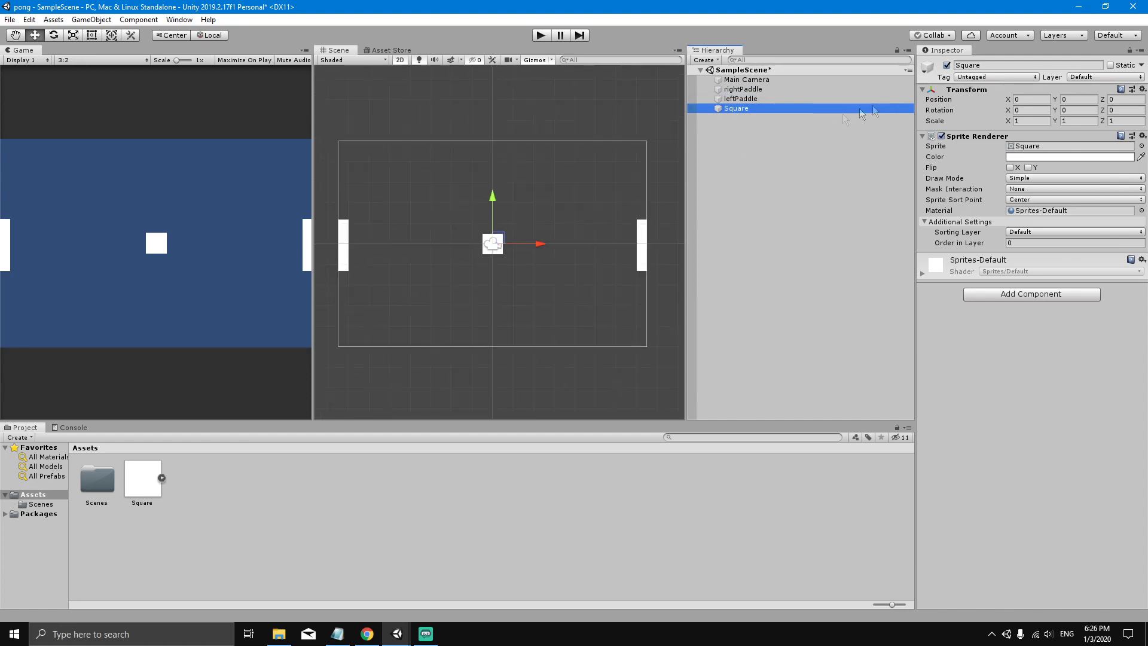
click(985, 66)
text(ball)
key(Return)
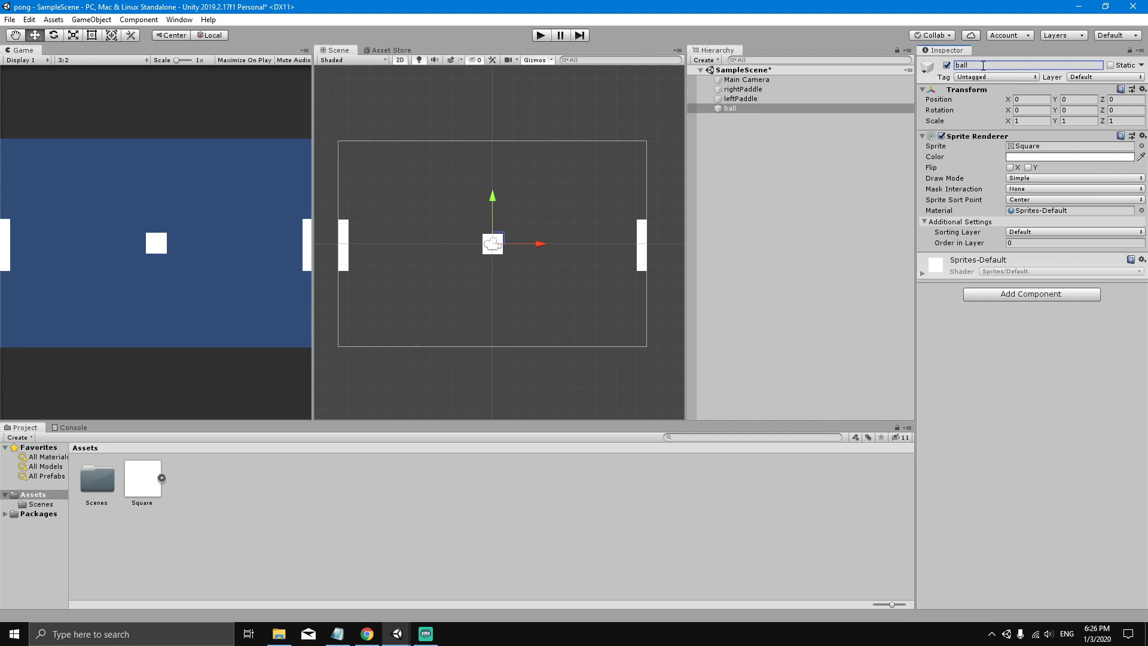
Scale the ball to 0.5 by 0.5 and reframe the Scene and Game views
click(1027, 121)
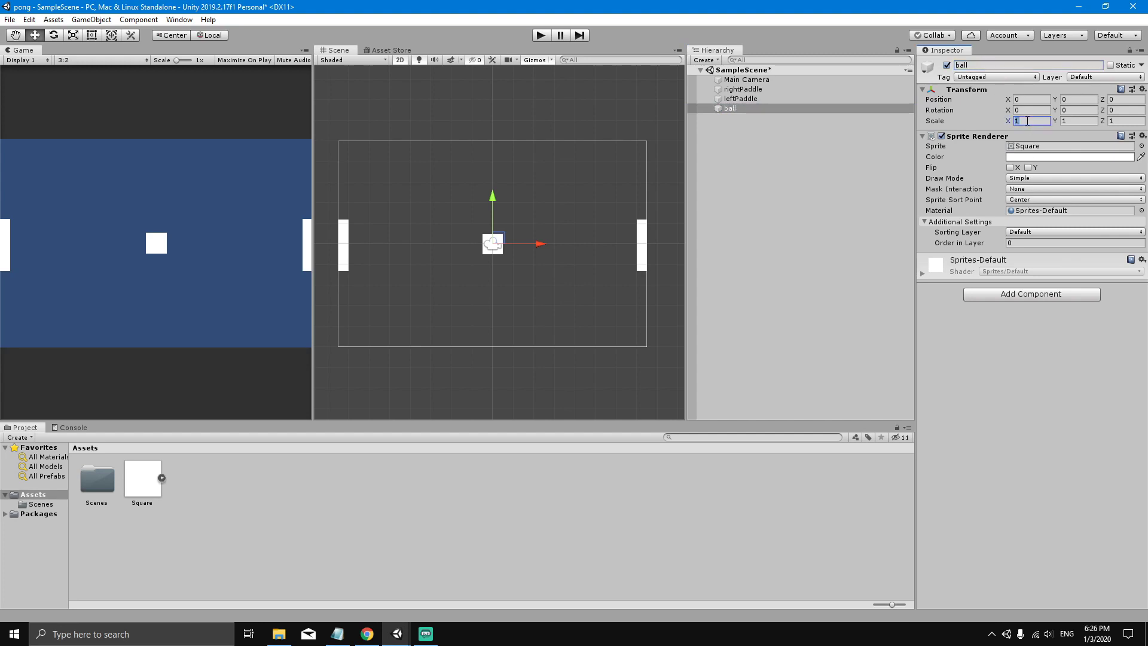
text(0.5)
click(1091, 120)
text(0.5)
scroll(496, 245, up, 5)
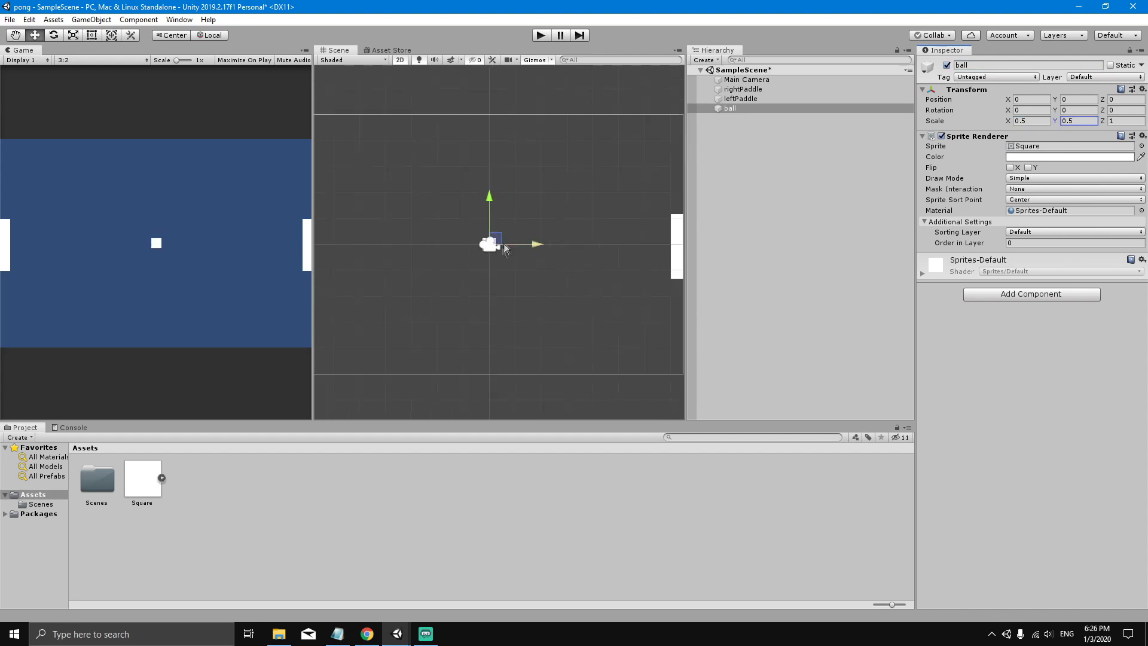
scroll(490, 242, down, 3)
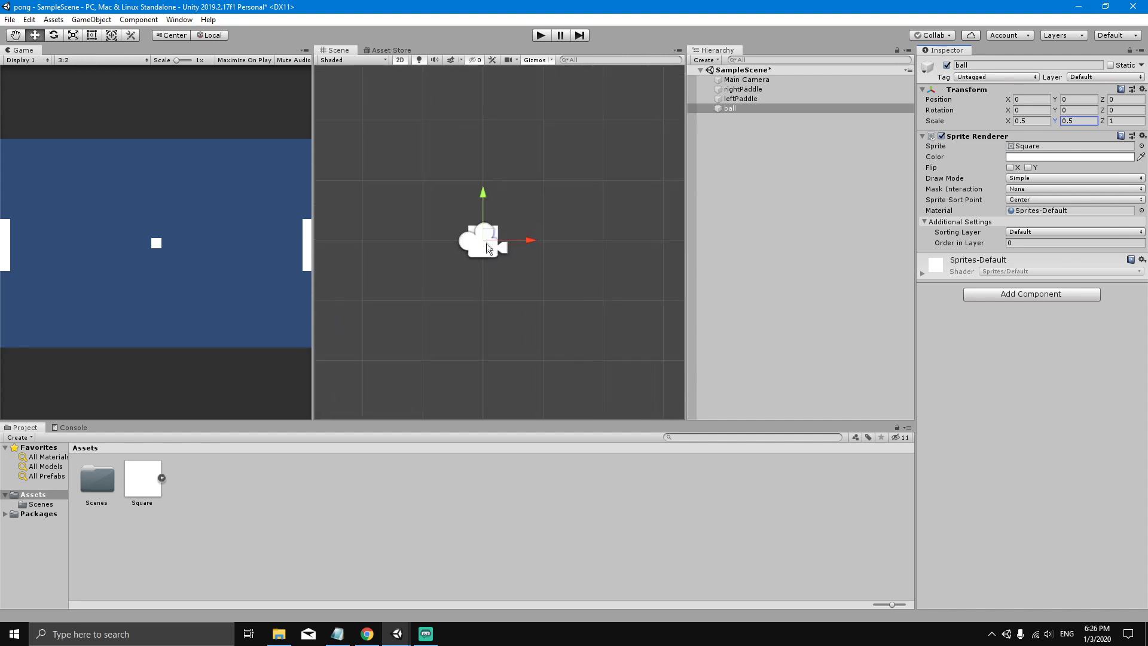
scroll(488, 245, down, 2)
middle_drag(493, 266, 516, 256)
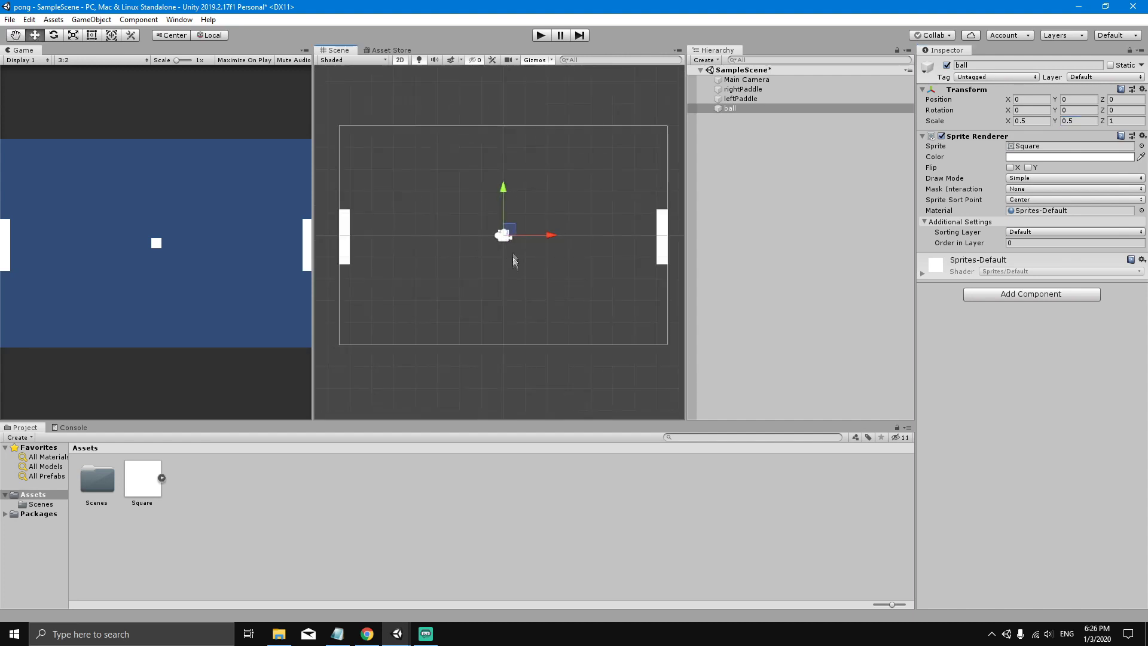
drag(313, 301, 411, 277)
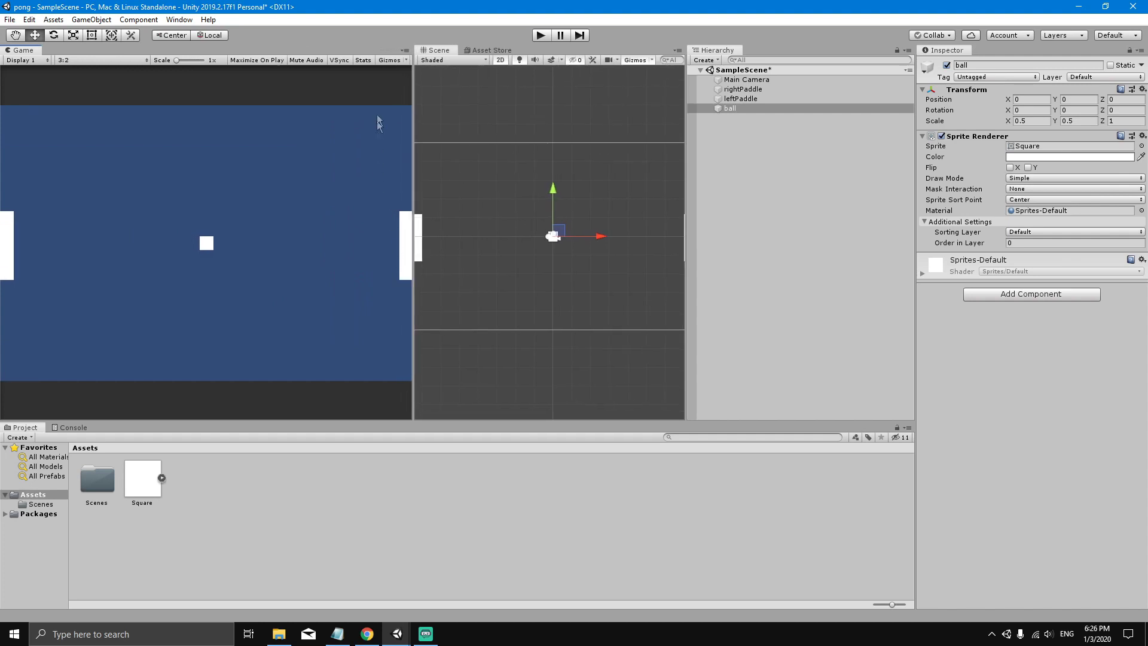
Shrink the Gizmos 3D Icons size to minimum and widen the Scene view
click(407, 61)
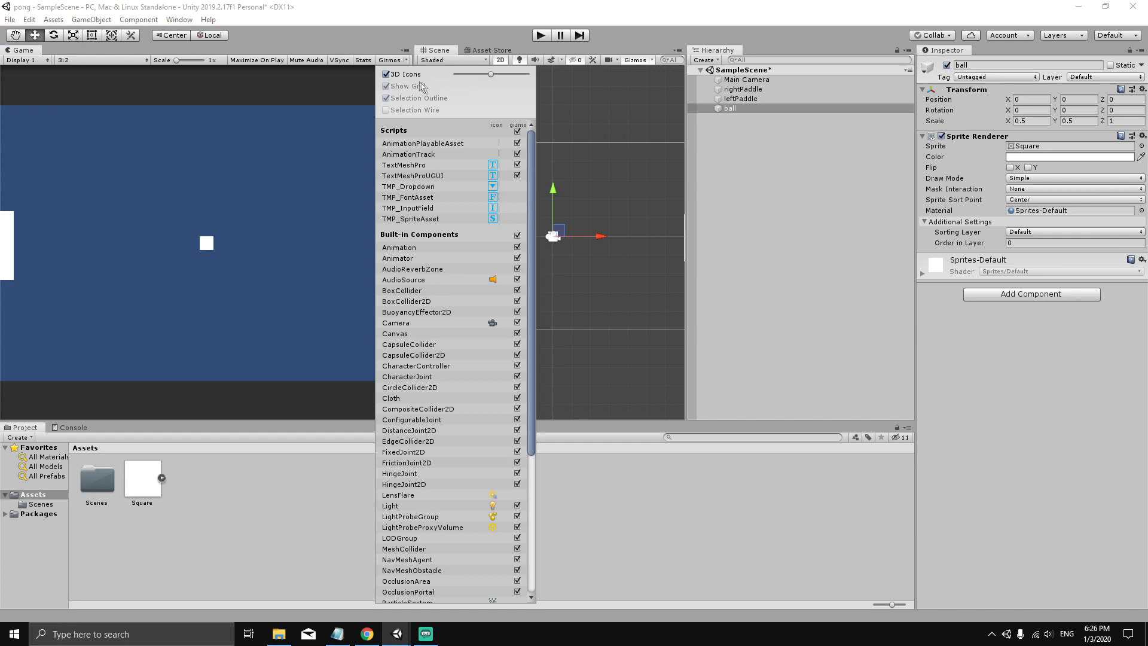
drag(492, 76, 448, 80)
click(569, 177)
drag(415, 210, 293, 211)
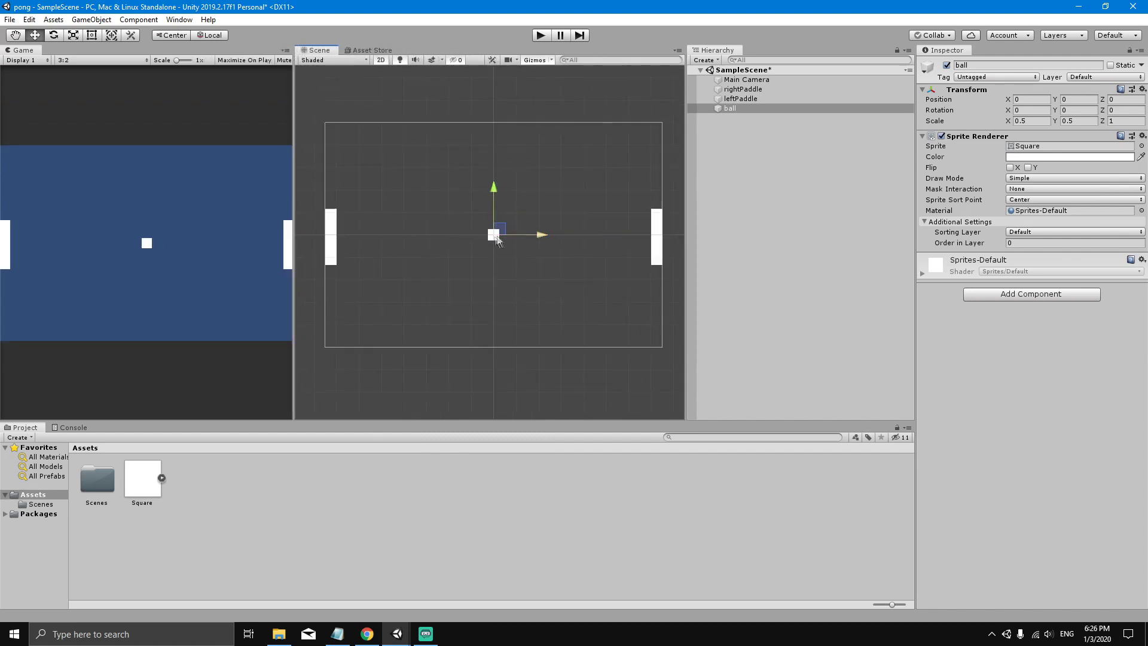
scroll(505, 248, down, 2)
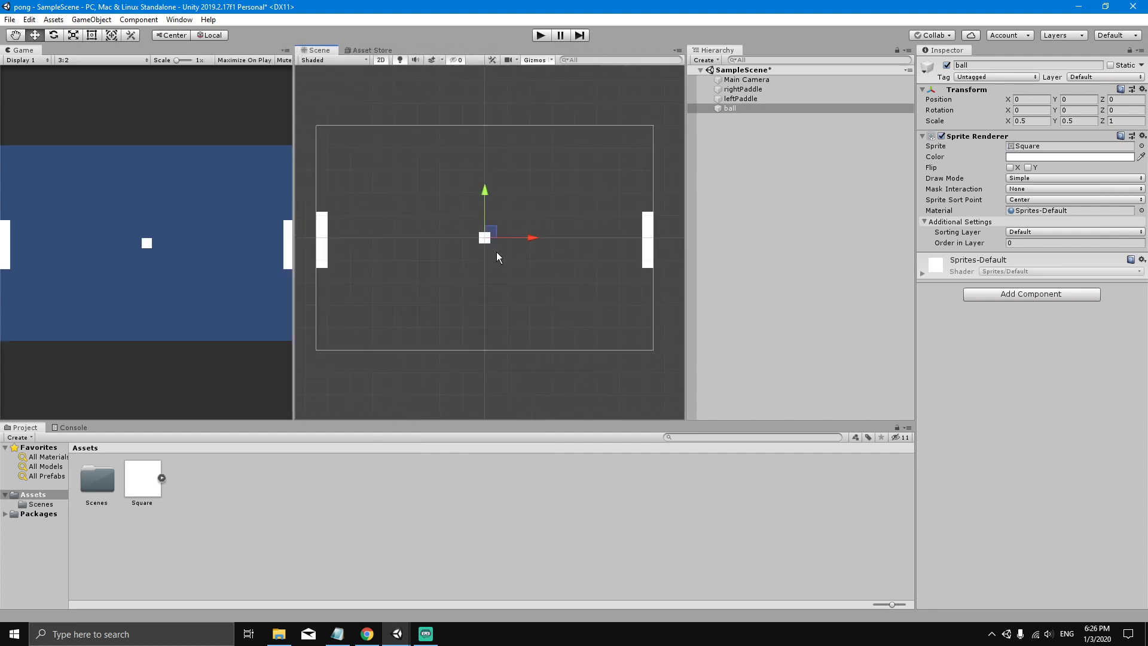
Run the scene briefly in Play mode, then stop it
click(540, 35)
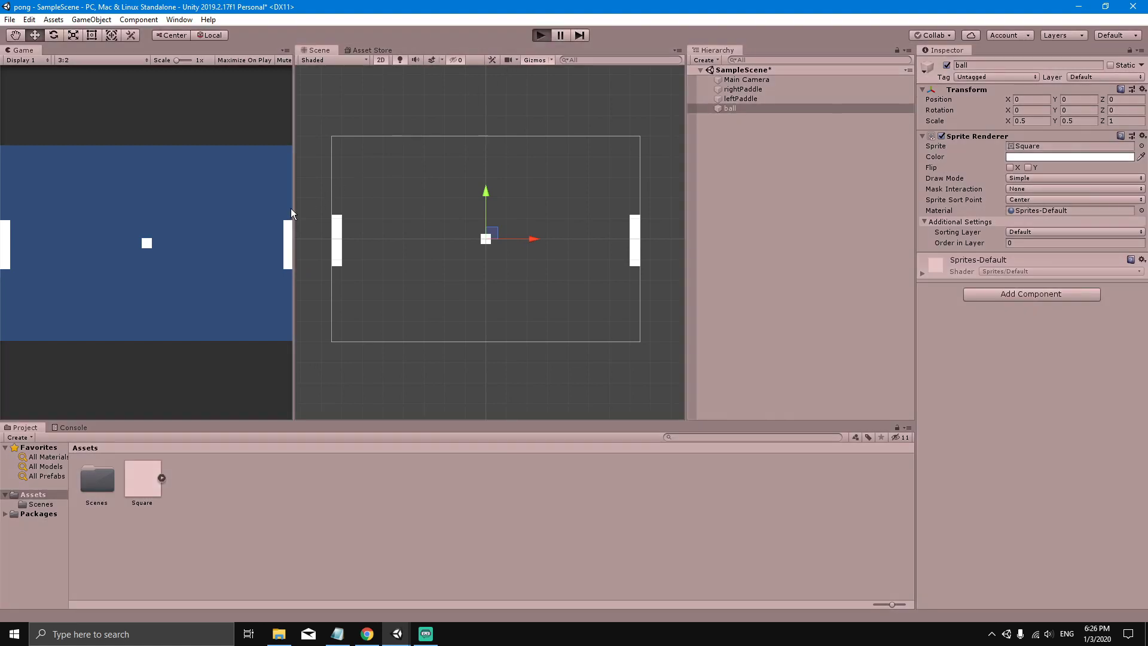
drag(291, 209, 398, 209)
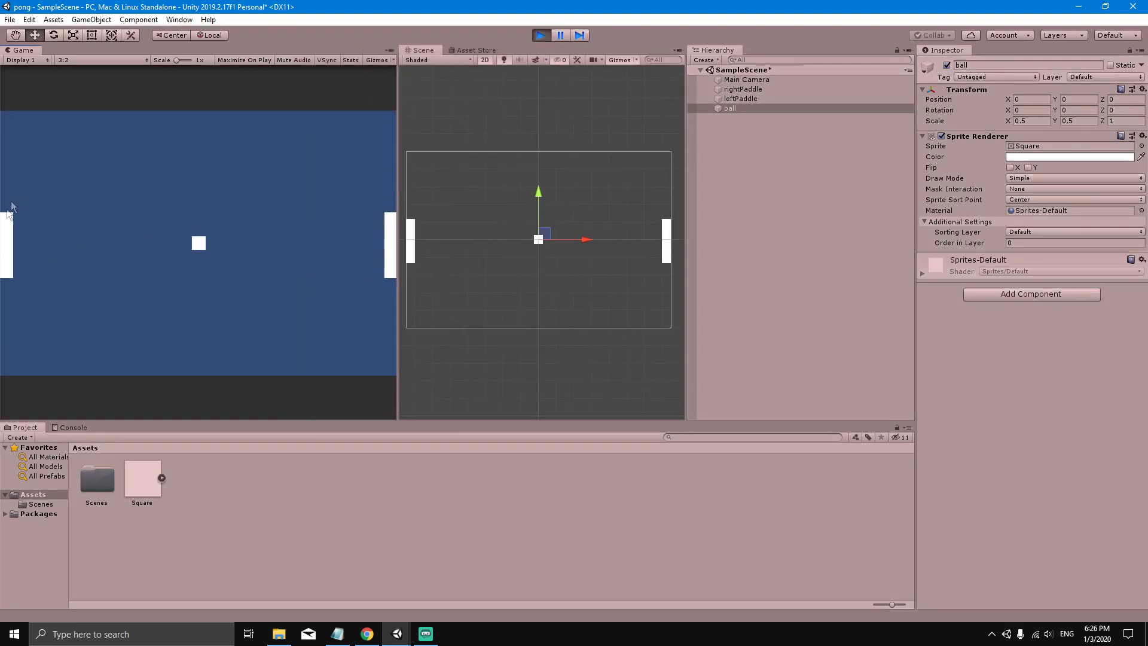
drag(391, 200, 290, 203)
click(541, 34)
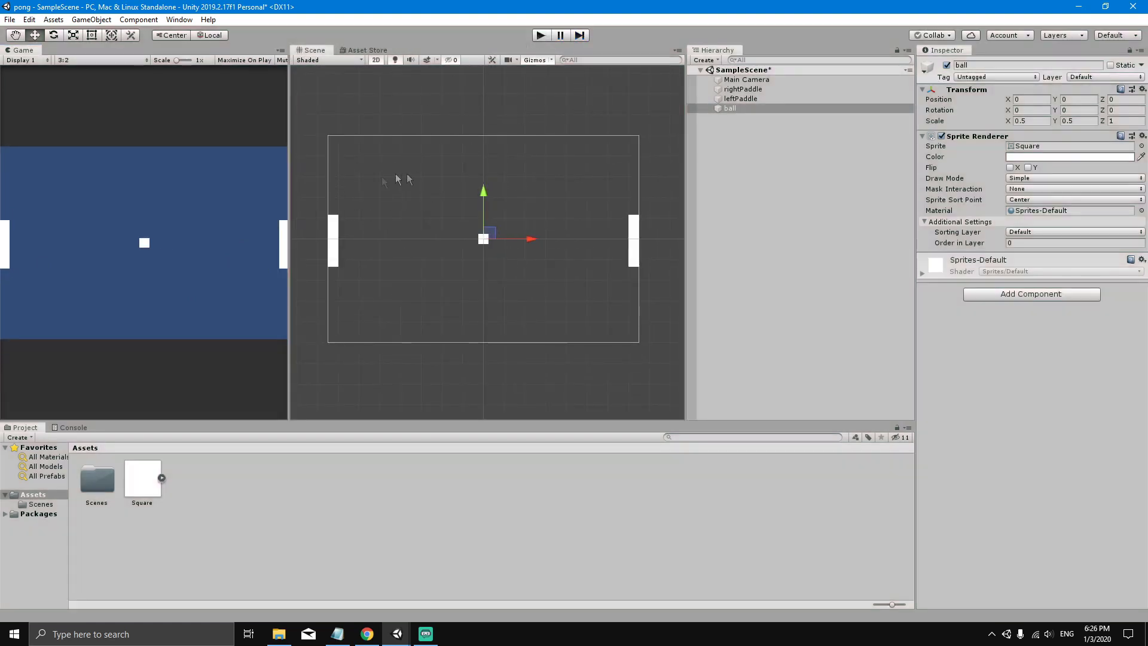